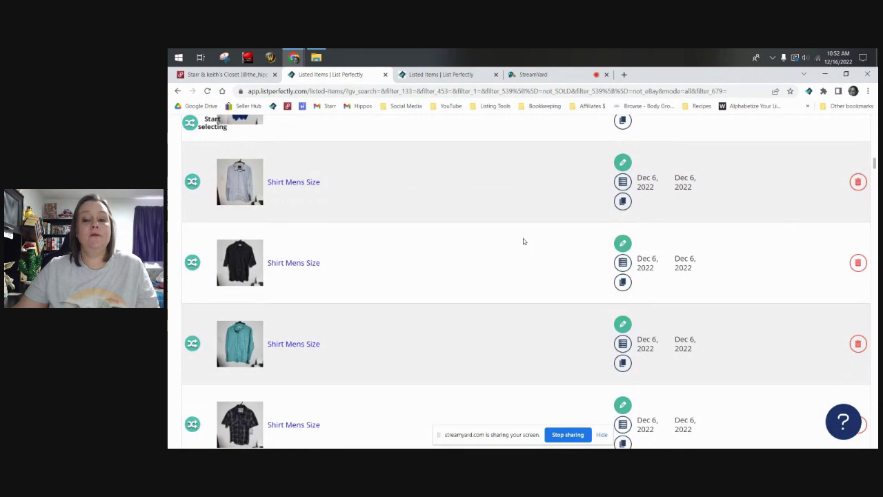
Find the "Jeans Womens Size Rise Wash Denim Pants" drafts from Dec 1, 2022 and open the second one for editing in a new tab
{"action": "scroll", "coordinate": [523, 241], "scroll_direction": "down", "scroll_amount": 1}
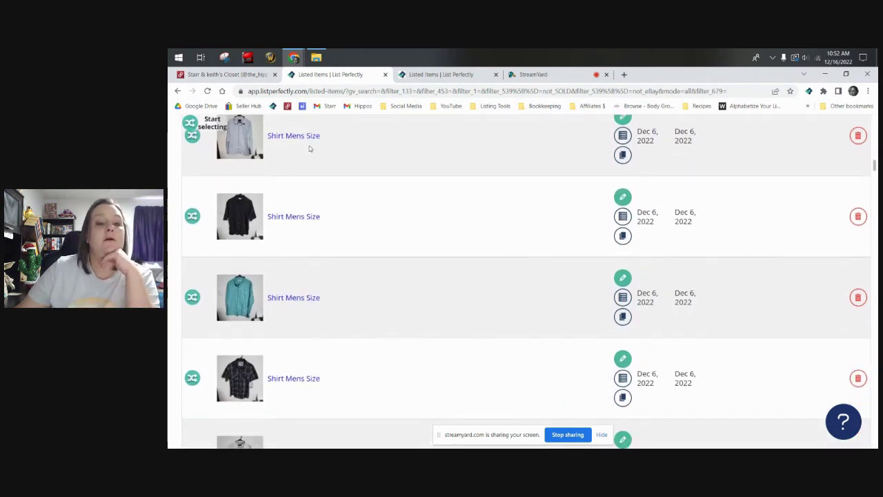
{"action": "scroll", "coordinate": [317, 289], "scroll_direction": "down", "scroll_amount": 4}
{"action": "scroll", "coordinate": [317, 289], "scroll_direction": "down", "scroll_amount": 10}
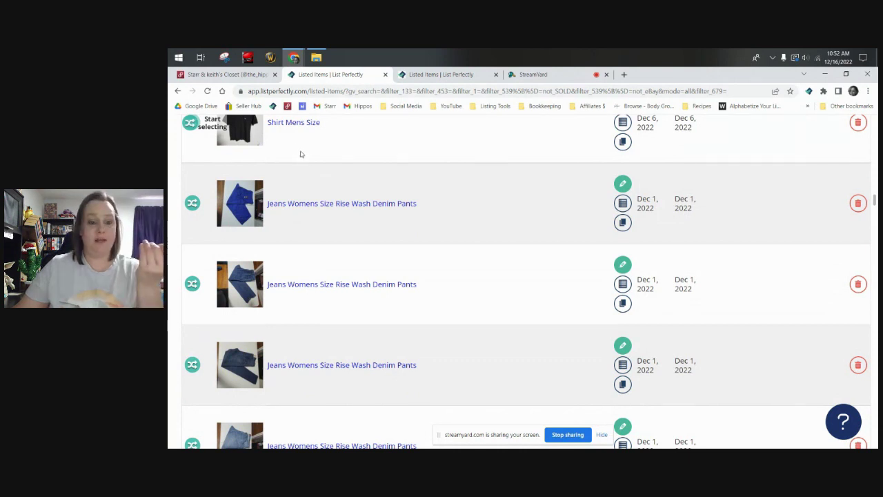
{"action": "right_click", "coordinate": [621, 262]}
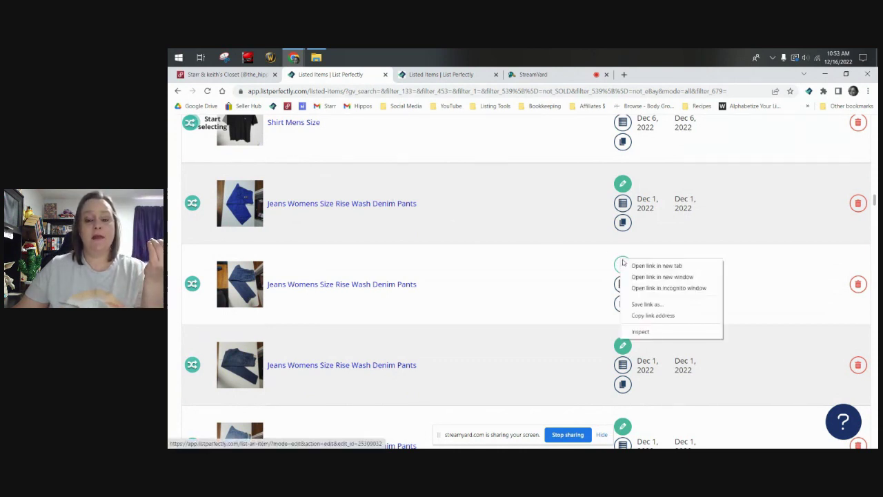
{"action": "left_click", "coordinate": [541, 264]}
{"action": "right_click", "coordinate": [623, 264]}
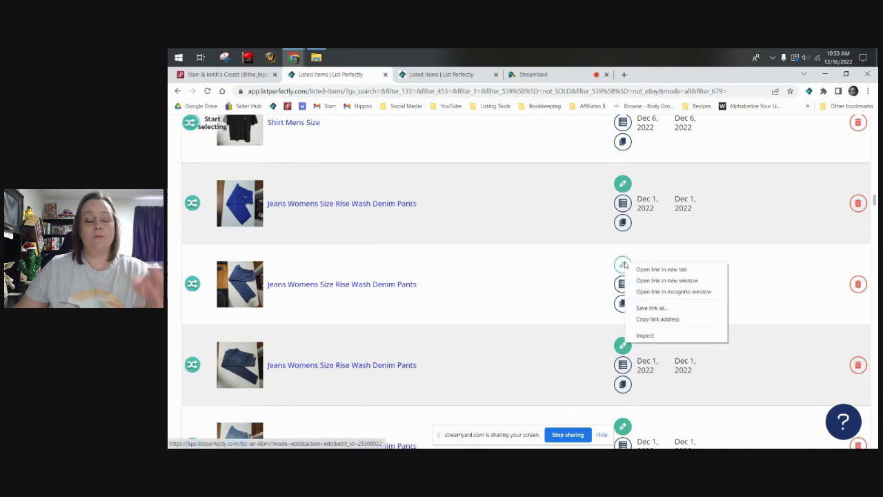
{"action": "left_click", "coordinate": [645, 269]}
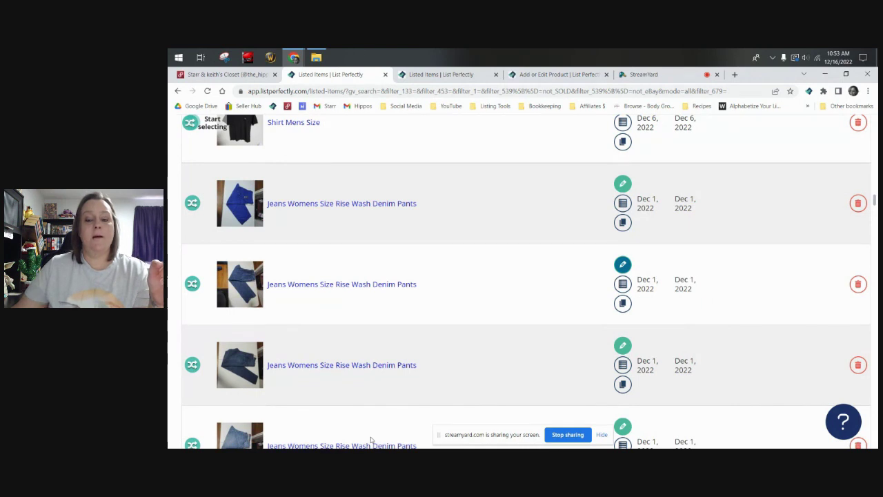
Compare the listings filtered by Not SOLD and Not eBay with the full unfiltered catalog, checking their SKUs and platforms
{"action": "scroll", "coordinate": [351, 364], "scroll_direction": "up", "scroll_amount": 5}
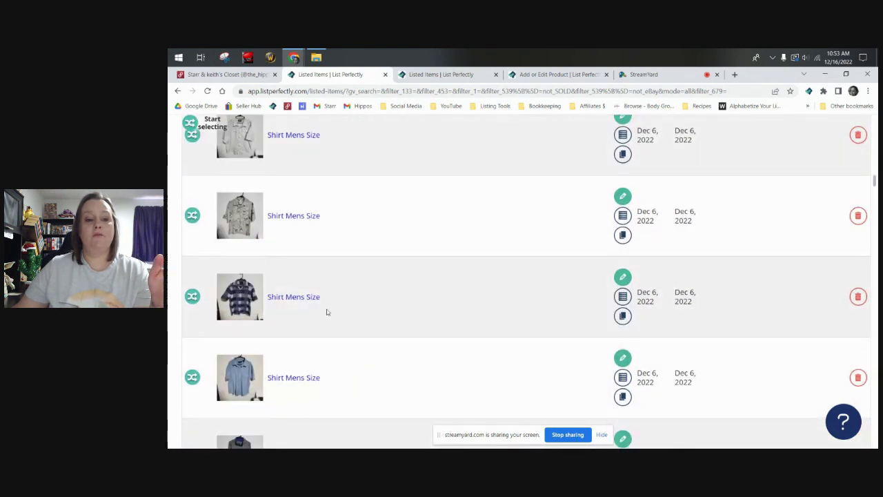
{"action": "left_click", "coordinate": [461, 75]}
{"action": "scroll", "coordinate": [514, 277], "scroll_direction": "down", "scroll_amount": 5}
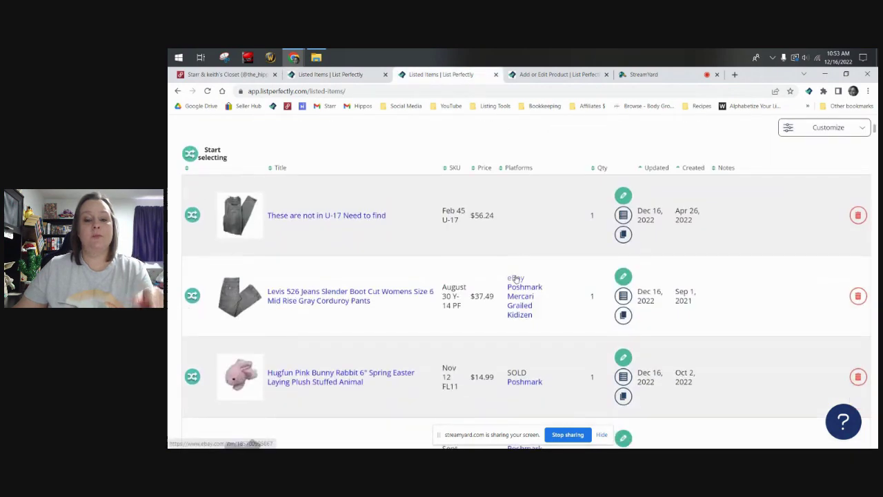
{"action": "scroll", "coordinate": [516, 282], "scroll_direction": "up", "scroll_amount": 4}
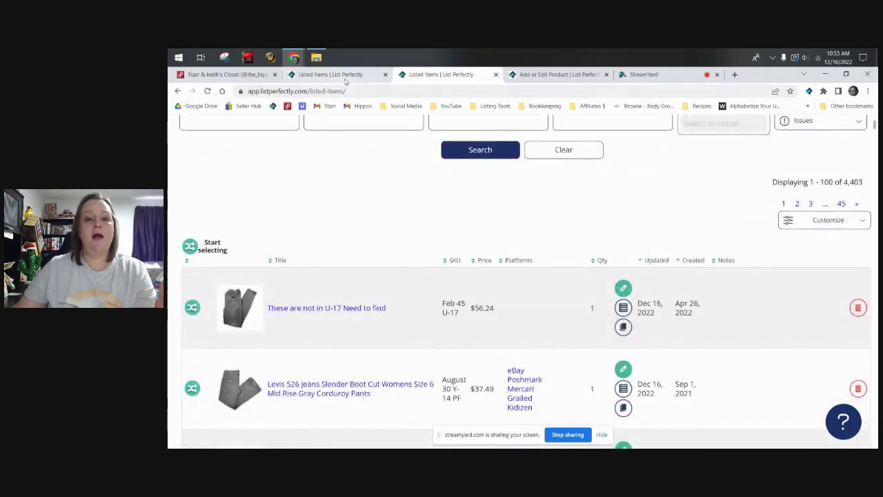
{"action": "left_click", "coordinate": [341, 76]}
{"action": "scroll", "coordinate": [652, 229], "scroll_direction": "up", "scroll_amount": 20}
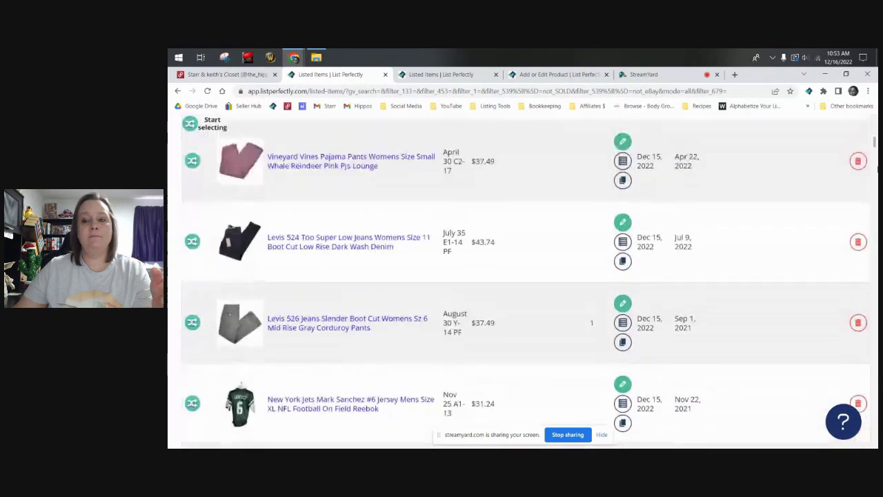
{"action": "scroll", "coordinate": [661, 181], "scroll_direction": "up", "scroll_amount": 3}
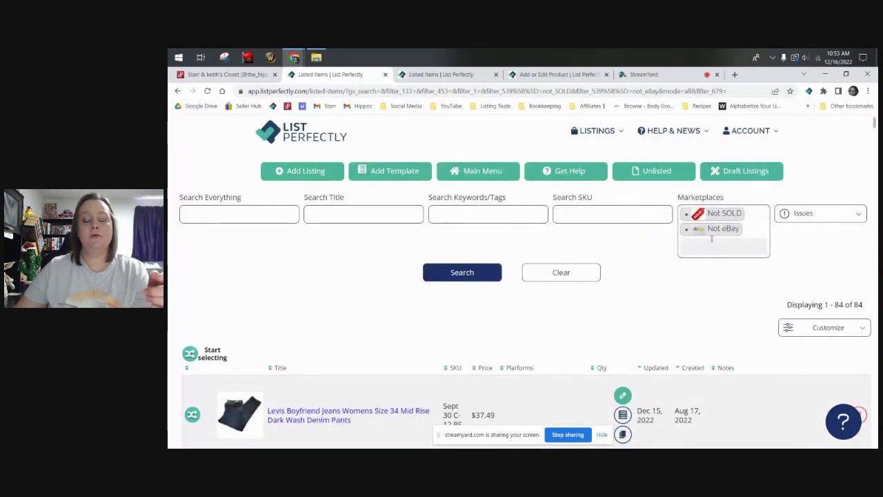
{"action": "scroll", "coordinate": [522, 282], "scroll_direction": "down", "scroll_amount": 3}
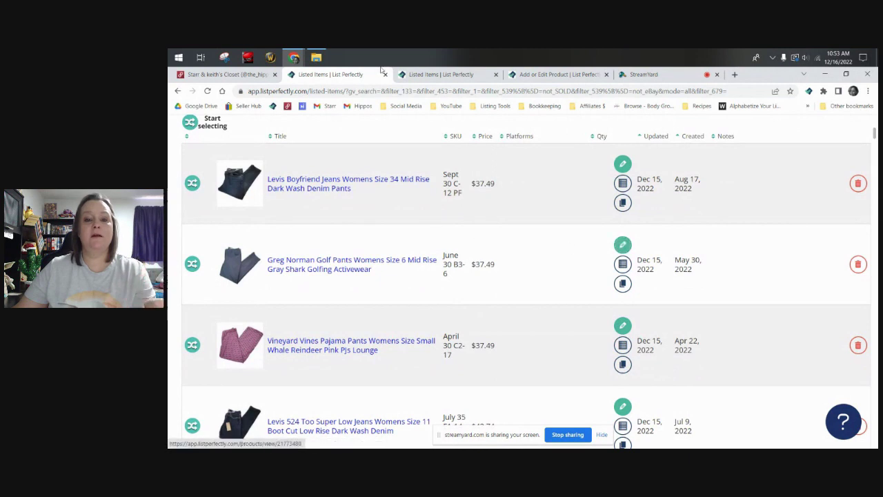
{"action": "left_click", "coordinate": [413, 79]}
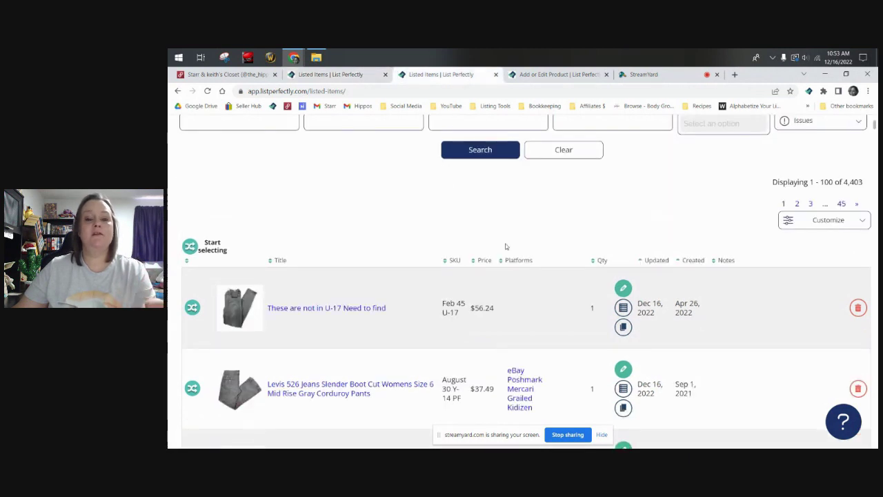
{"action": "scroll", "coordinate": [506, 249], "scroll_direction": "down", "scroll_amount": 2}
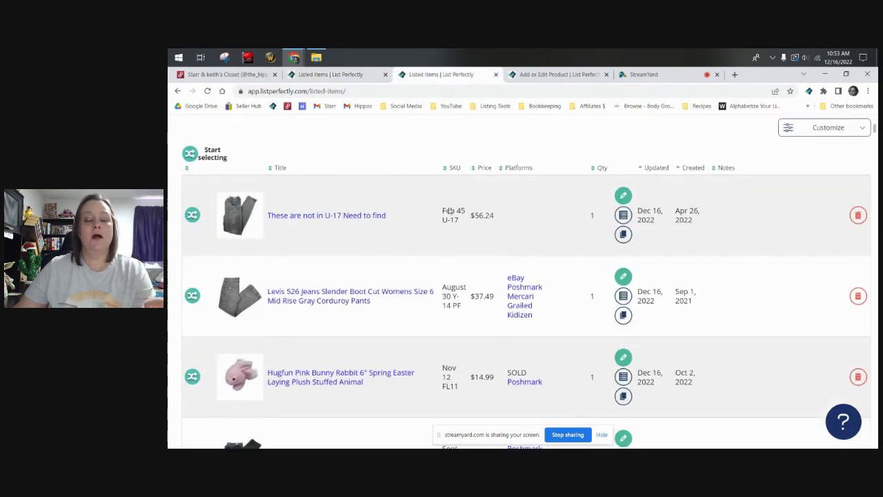
{"action": "scroll", "coordinate": [401, 186], "scroll_direction": "down", "scroll_amount": 2}
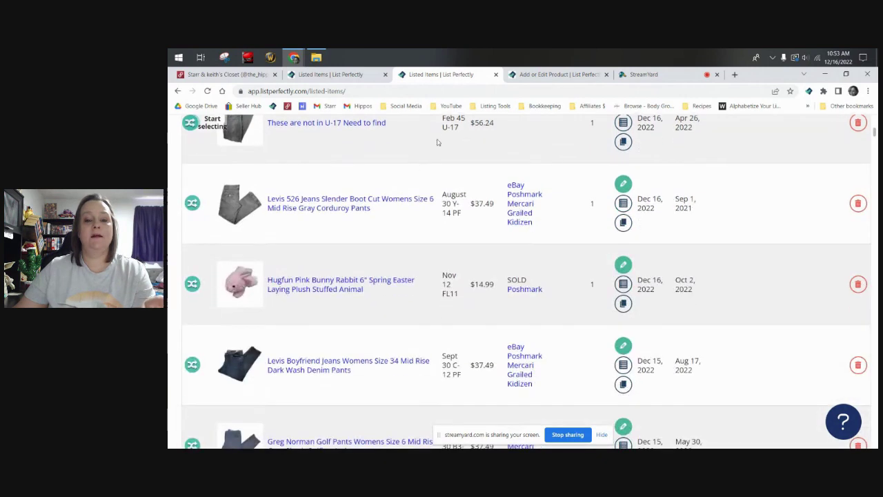
Close the unfiltered listings tab and bring up the jeans listing's edit form
{"action": "left_click", "coordinate": [495, 74]}
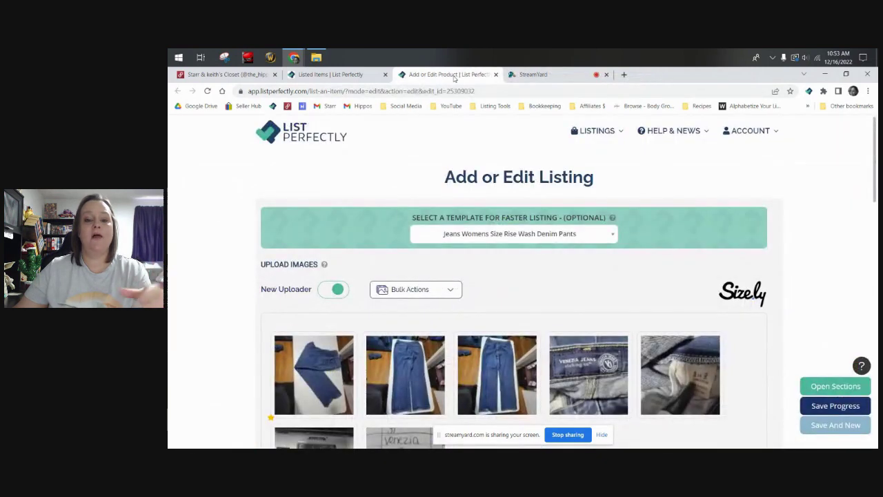
{"action": "left_click", "coordinate": [368, 73]}
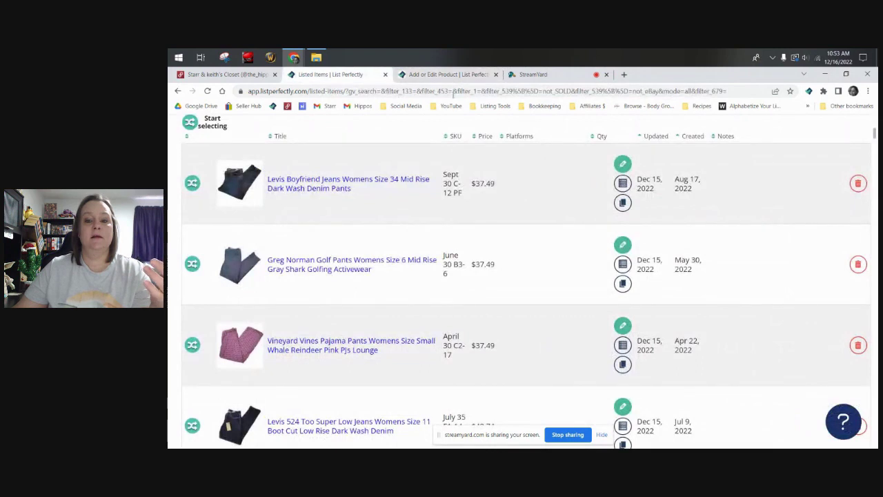
{"action": "left_click", "coordinate": [453, 75]}
Fill in the short description's measurements: size 18, waist 33", rise 13", leg opening 19" and inseam 32.5"
{"action": "scroll", "coordinate": [526, 273], "scroll_direction": "down", "scroll_amount": 3}
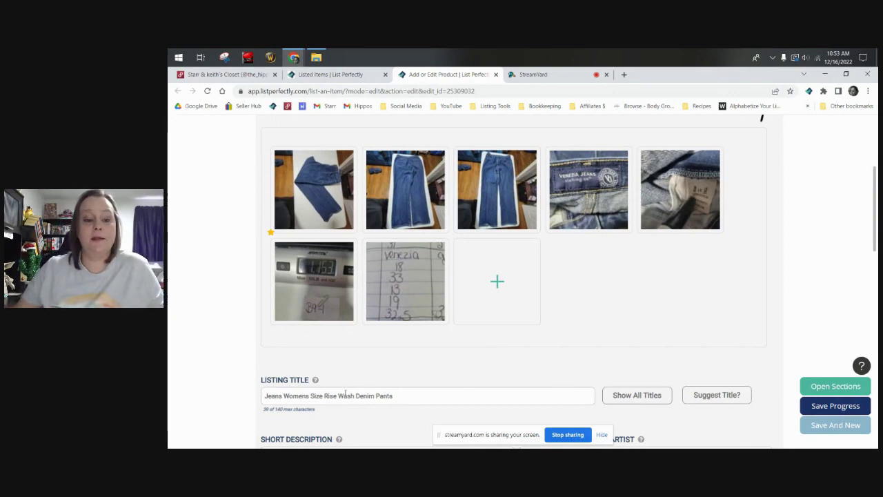
{"action": "scroll", "coordinate": [345, 392], "scroll_direction": "down", "scroll_amount": 2}
{"action": "left_click", "coordinate": [304, 378]}
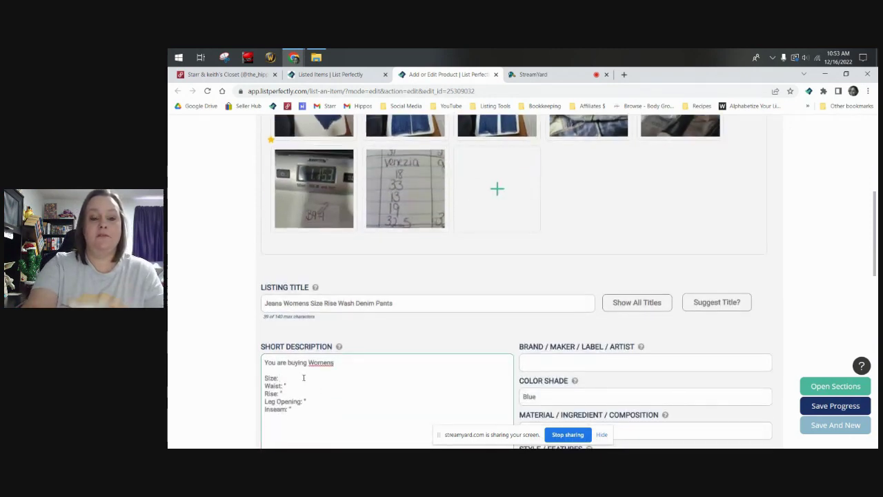
{"action": "type", "text": "18"}
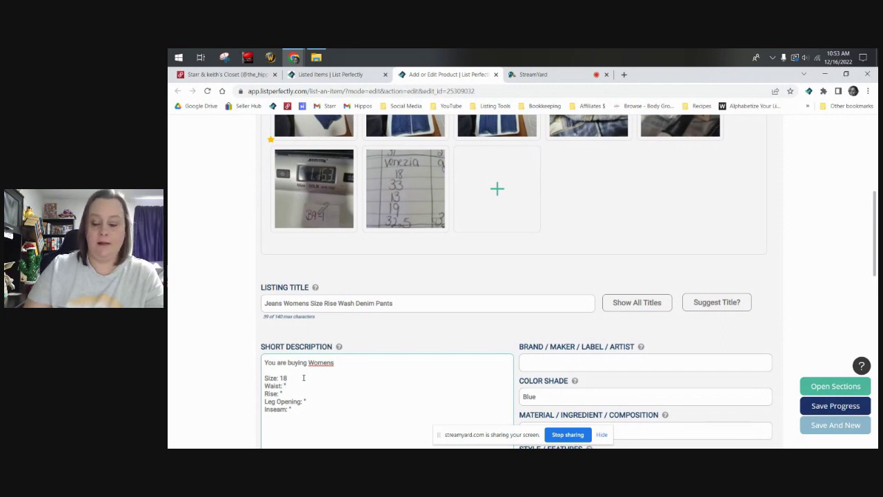
{"action": "key", "text": "Down"}
{"action": "type", "text": "33"}
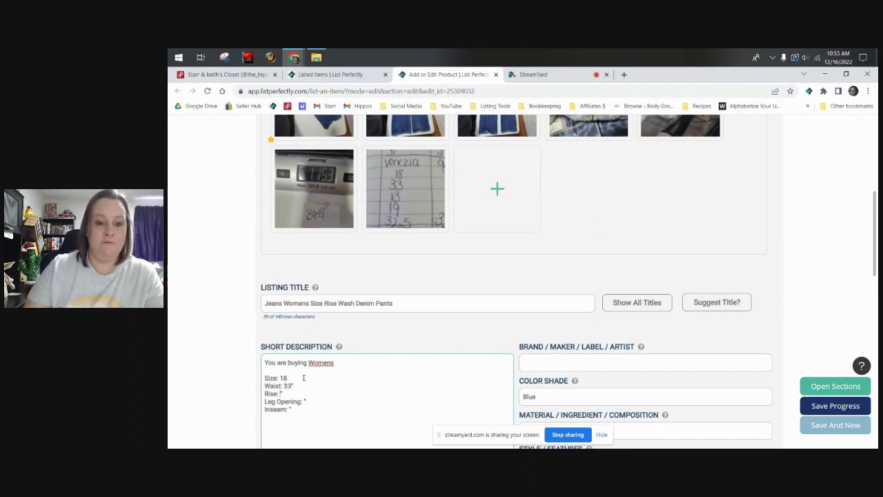
{"action": "type", "text": "13"}
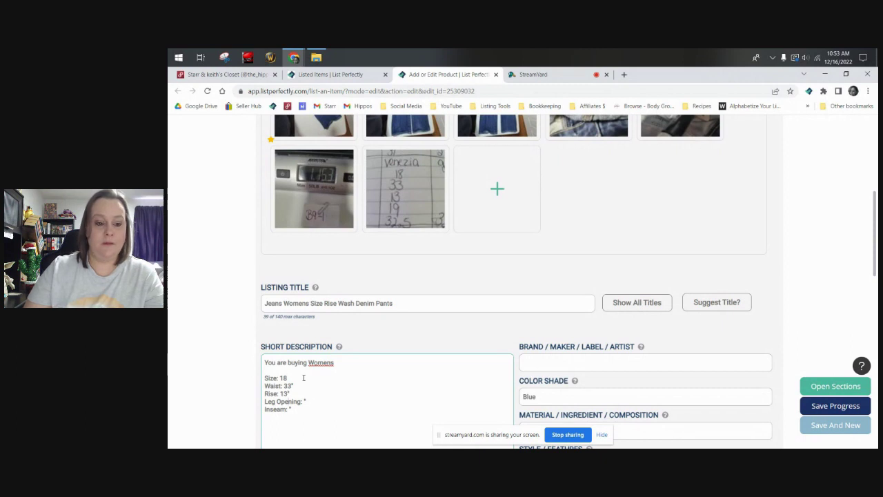
{"action": "key", "text": "Right"}
{"action": "key", "text": "Right"}
{"action": "key", "text": "Right"}
{"action": "key", "text": "Right"}
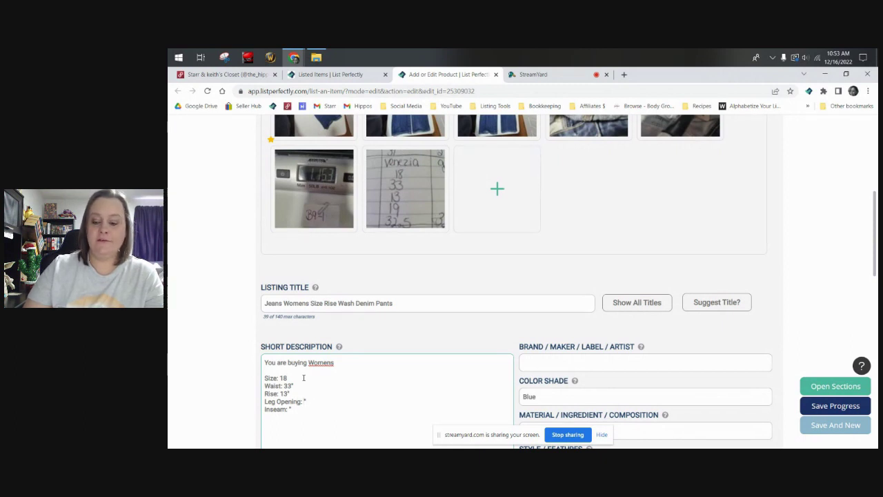
{"action": "type", "text": "19"}
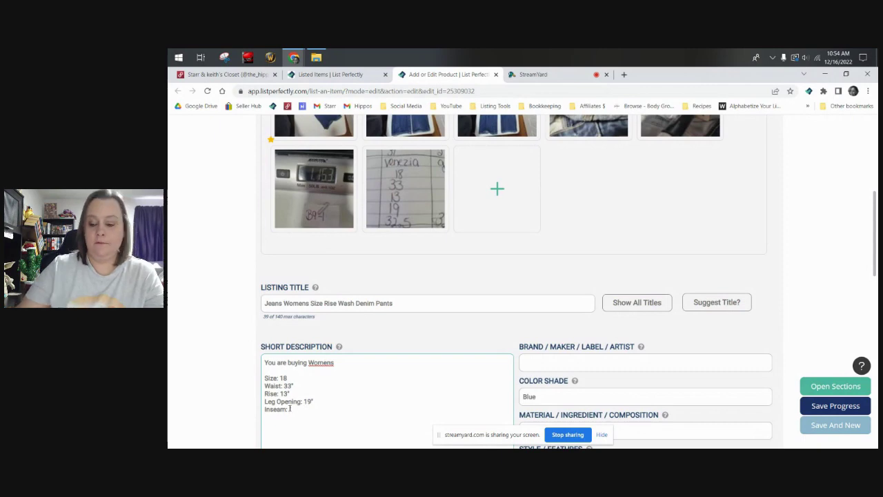
{"action": "type", "text": "32.5"}
Remove the backgrounds from the first three jeans photos with the bulk image action
{"action": "scroll", "coordinate": [291, 407], "scroll_direction": "up", "scroll_amount": 3}
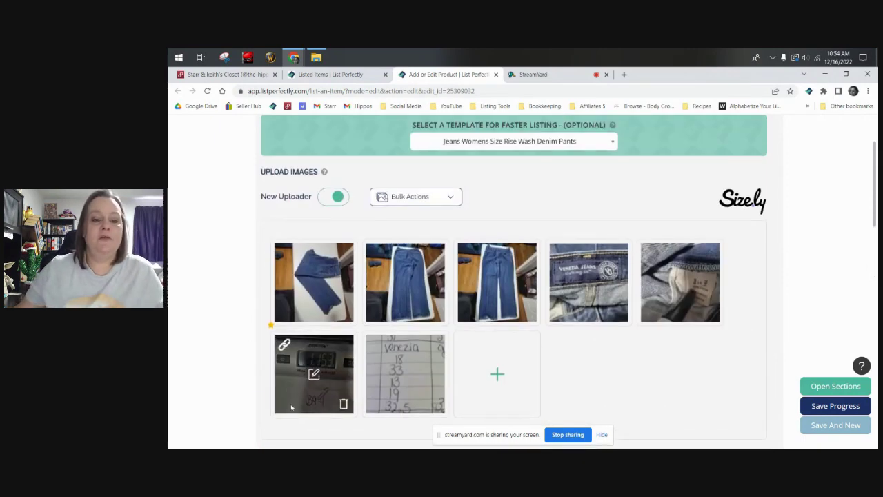
{"action": "left_click", "coordinate": [410, 200]}
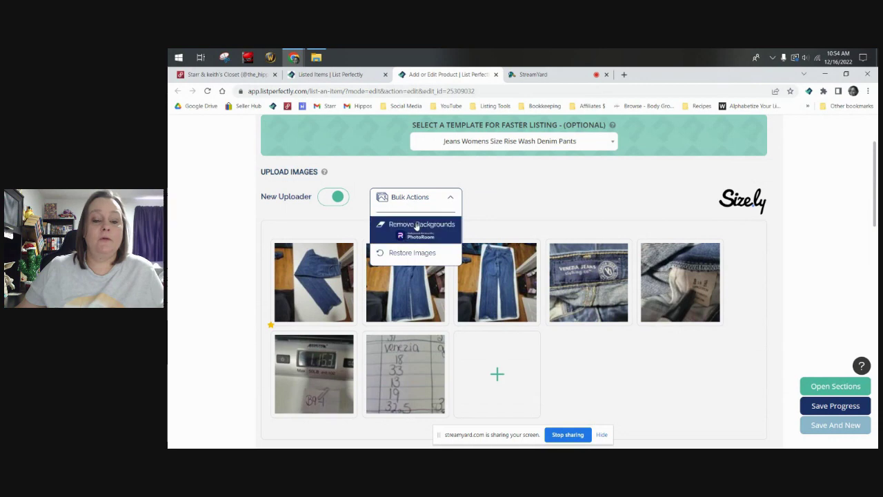
{"action": "left_click", "coordinate": [417, 226]}
{"action": "left_click", "coordinate": [321, 277]}
{"action": "left_click", "coordinate": [405, 283]}
{"action": "left_click", "coordinate": [473, 287]}
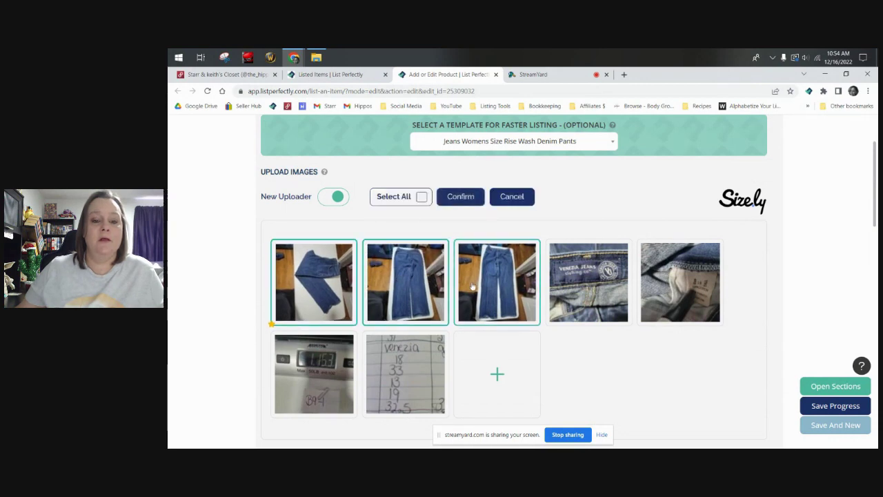
{"action": "scroll", "coordinate": [473, 286], "scroll_direction": "down", "scroll_amount": 2}
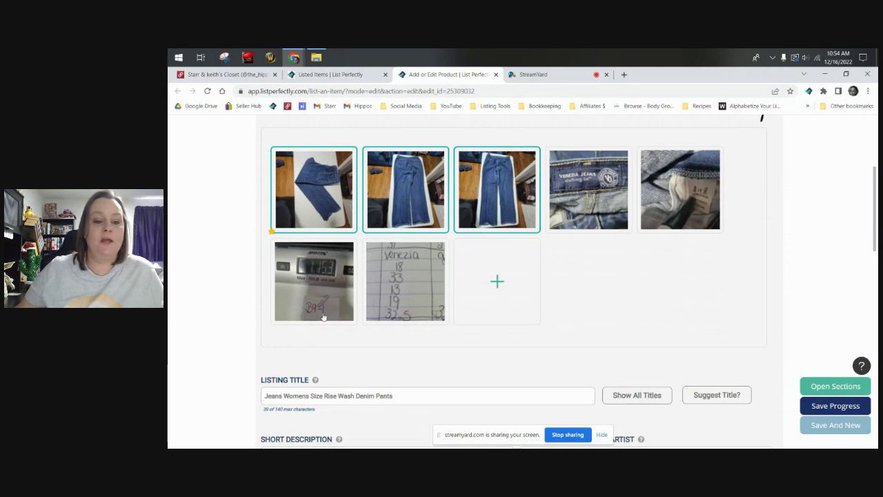
{"action": "scroll", "coordinate": [324, 316], "scroll_direction": "up", "scroll_amount": 3}
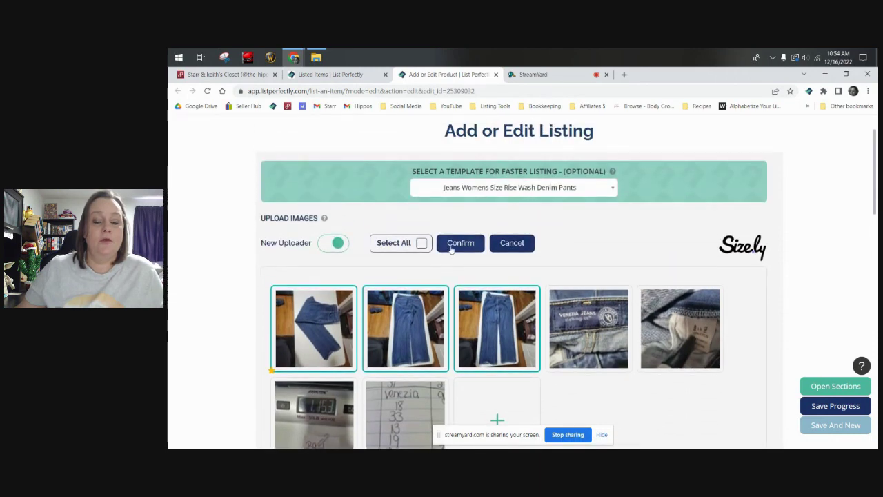
{"action": "left_click", "coordinate": [458, 243]}
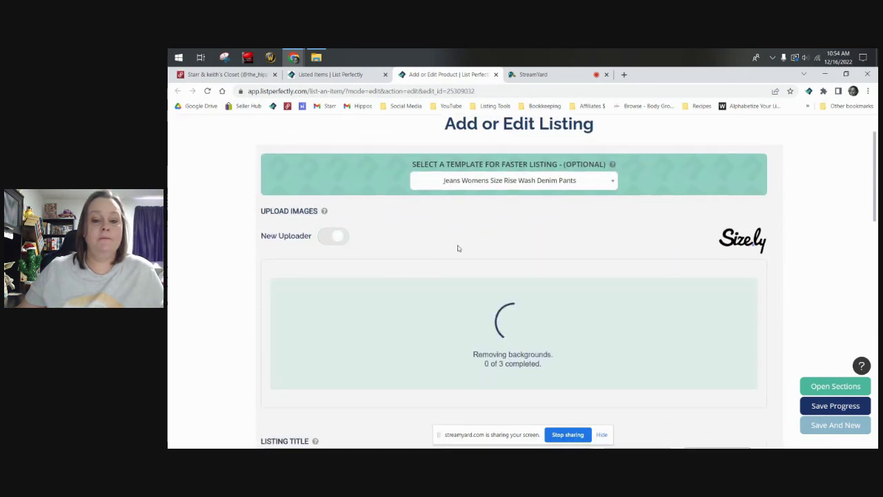
Set the listing's SKU to "B9-1 $25" in the pricing and keywords details
{"action": "scroll", "coordinate": [467, 246], "scroll_direction": "down", "scroll_amount": 10}
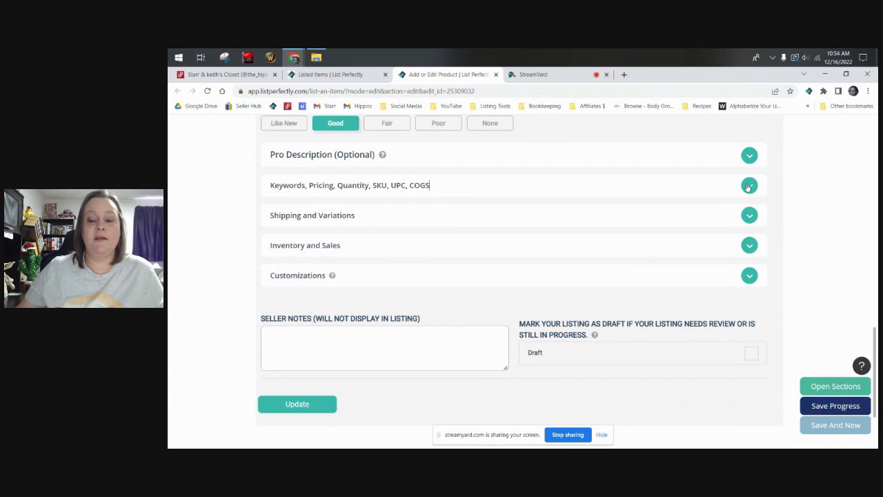
{"action": "left_click", "coordinate": [748, 186]}
{"action": "left_click", "coordinate": [651, 312]}
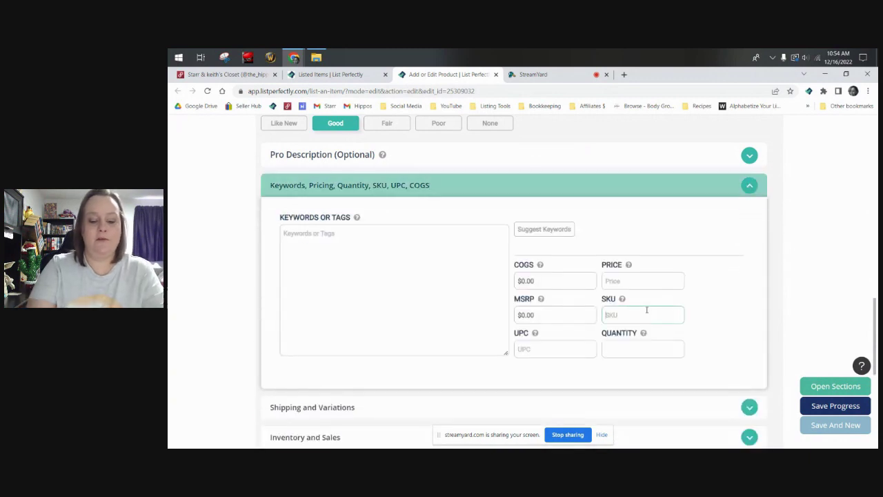
{"action": "type", "text": "B9-1"}
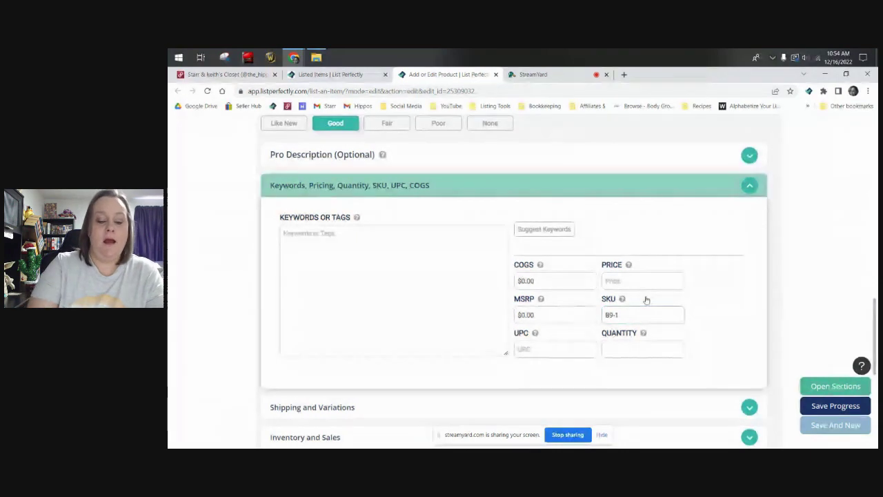
{"action": "type", "text": " S25"}
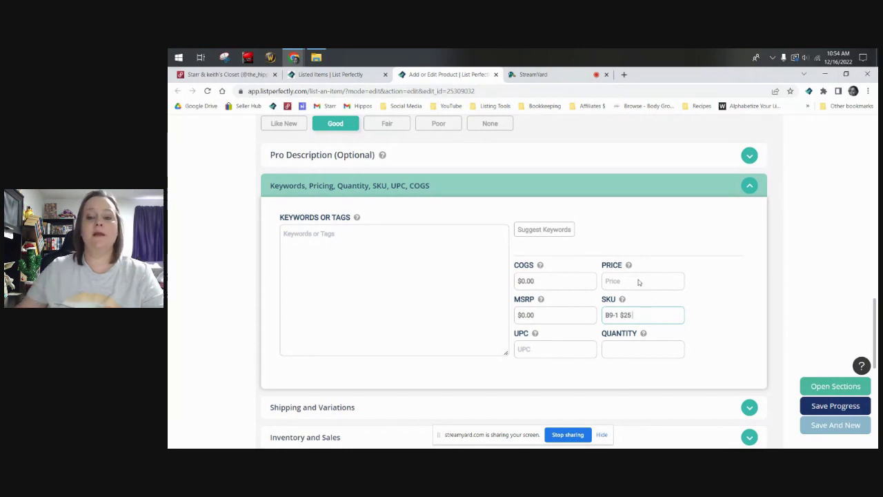
In the shipping details, set the shipping weight to 15 oz and clear the pounds value
{"action": "scroll", "coordinate": [632, 314], "scroll_direction": "down", "scroll_amount": 3}
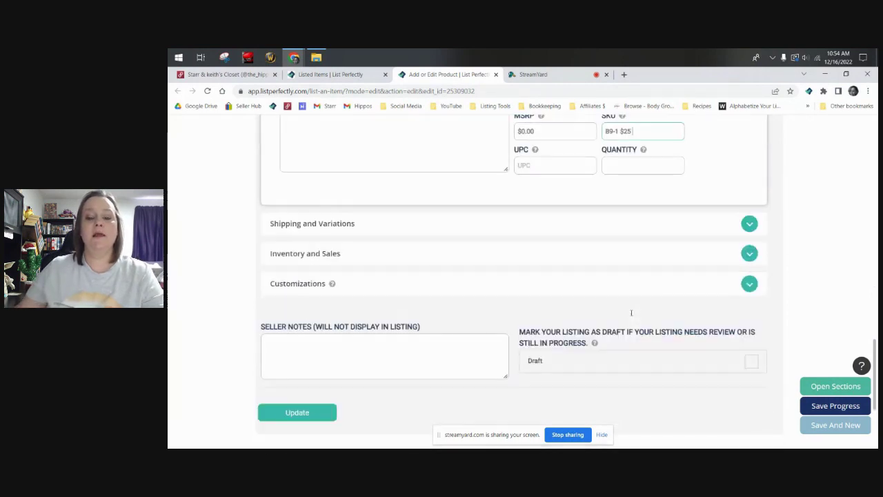
{"action": "left_click", "coordinate": [744, 222]}
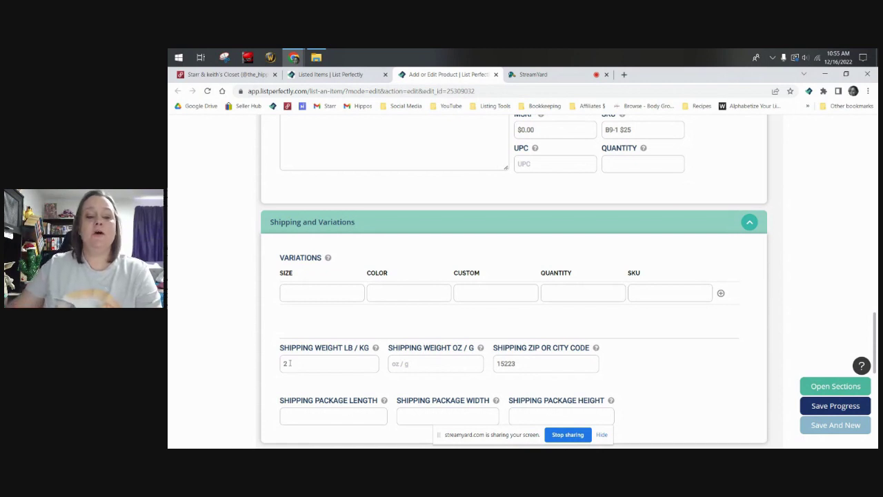
{"action": "scroll", "coordinate": [517, 310], "scroll_direction": "up", "scroll_amount": 2}
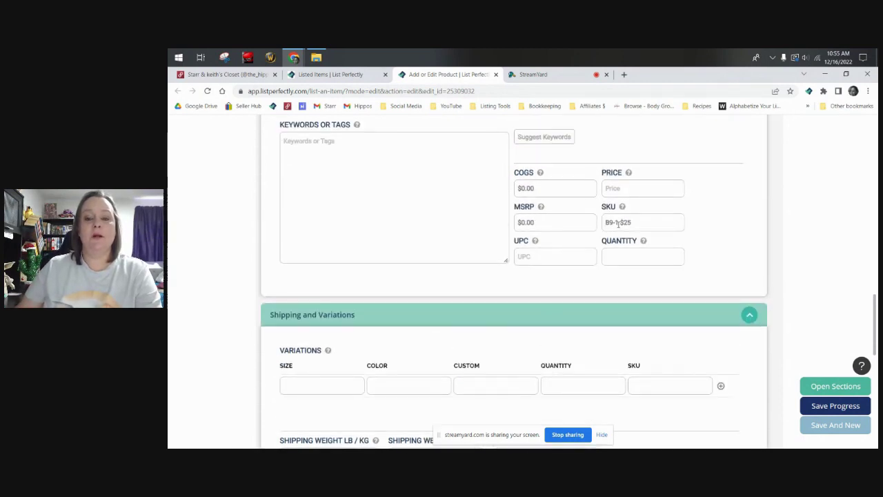
{"action": "scroll", "coordinate": [594, 227], "scroll_direction": "down", "scroll_amount": 2}
{"action": "left_click", "coordinate": [286, 364]}
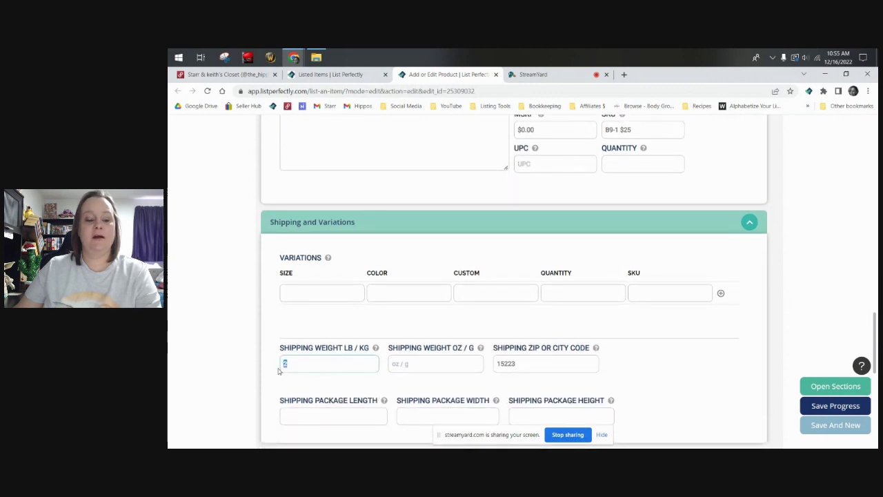
{"action": "key", "text": "Tab"}
{"action": "type", "text": "15"}
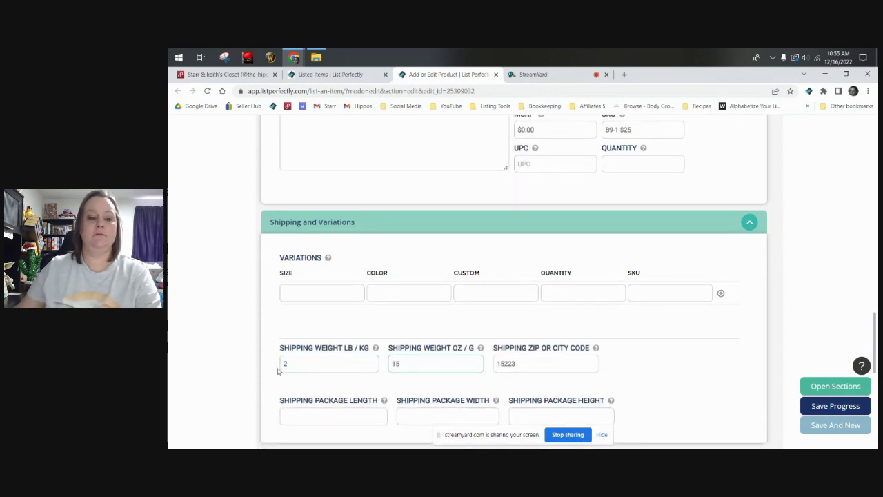
{"action": "double_click", "coordinate": [283, 365]}
{"action": "key", "text": "BackSpace"}
{"action": "scroll", "coordinate": [304, 404], "scroll_direction": "up", "scroll_amount": 1}
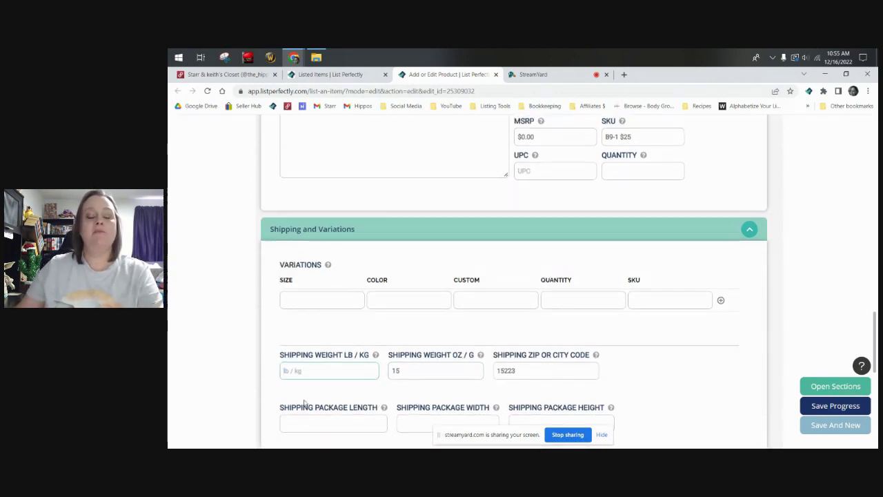
Extend the SKU with the listing month and source code so it reads "B9-1 $25 Dec 22 PF"
{"action": "scroll", "coordinate": [305, 403], "scroll_direction": "up", "scroll_amount": 3}
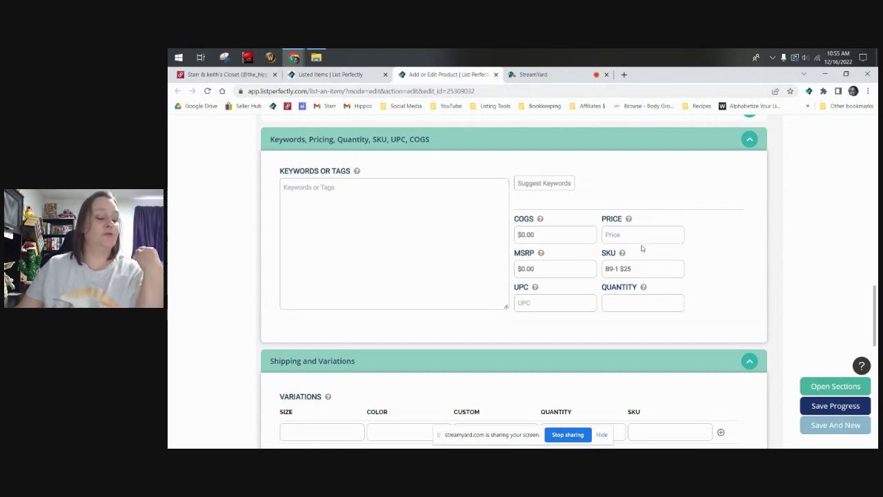
{"action": "scroll", "coordinate": [639, 242], "scroll_direction": "up", "scroll_amount": 1}
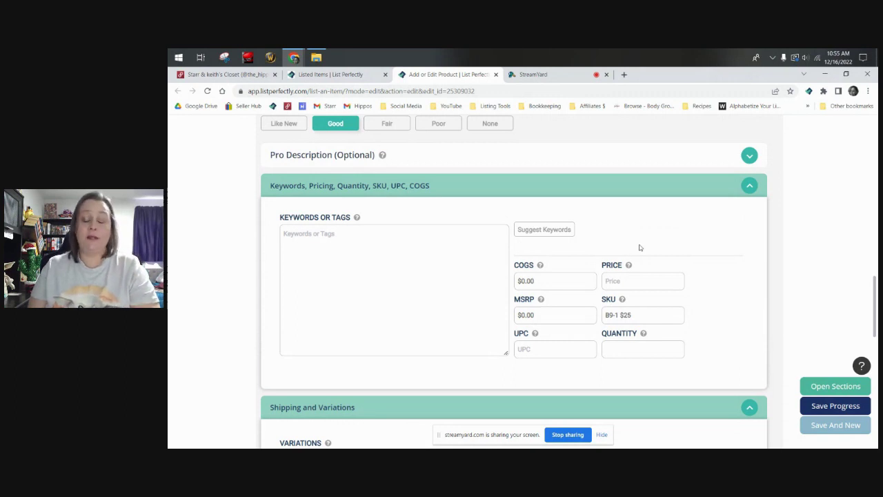
{"action": "left_click", "coordinate": [646, 312]}
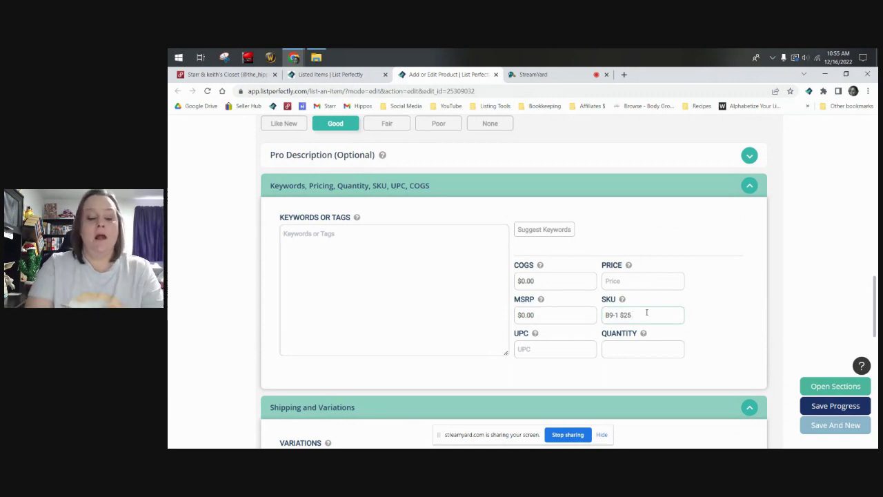
{"action": "type", "text": "Dec 22"}
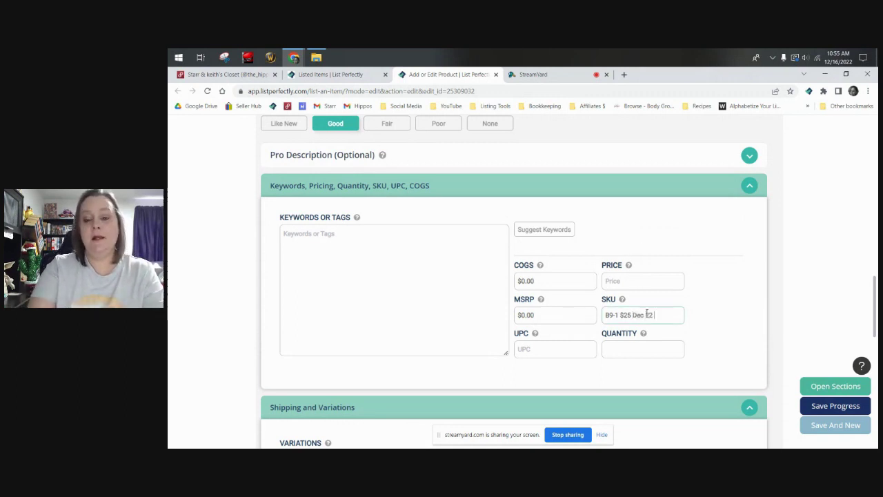
{"action": "type", "text": " PF"}
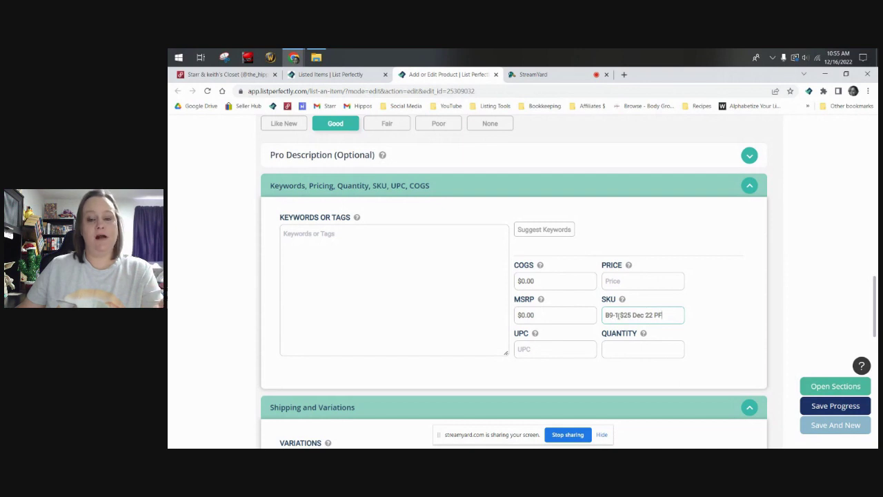
Set the listing price to $31.24
{"action": "left_click", "coordinate": [617, 280]}
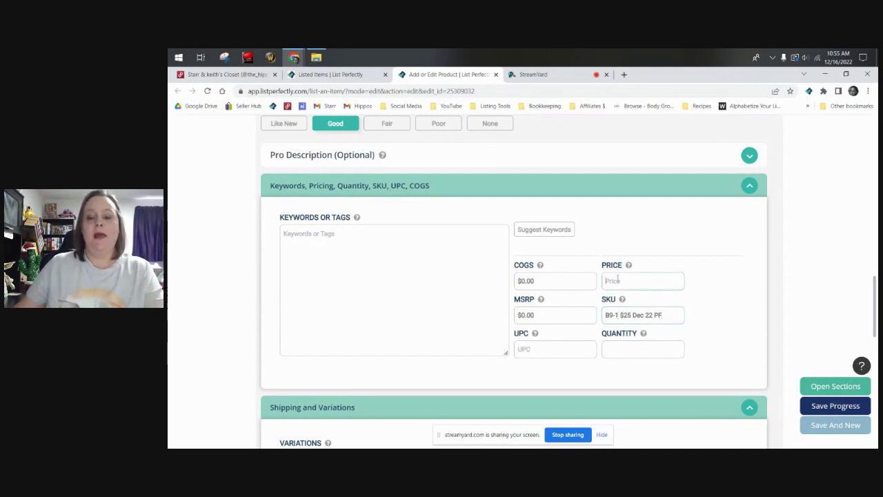
{"action": "type", "text": "31.24"}
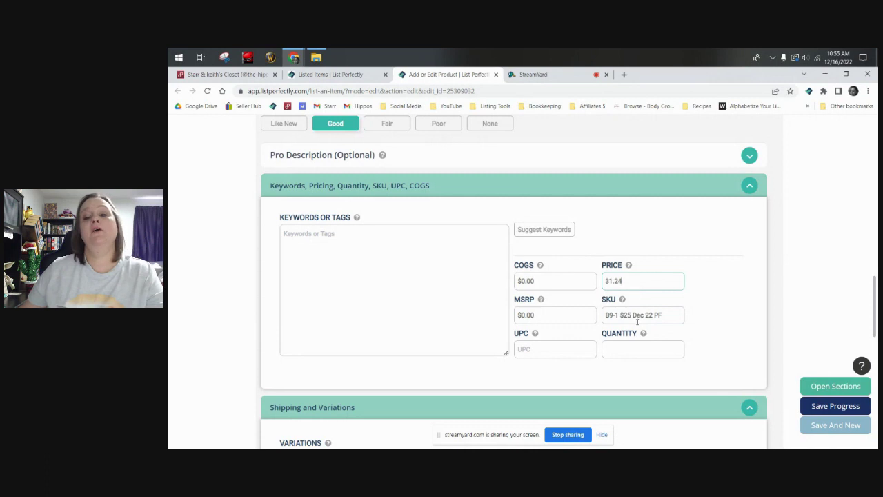
{"action": "left_click_drag", "start_coordinate": [625, 280], "coordinate": [582, 286]}
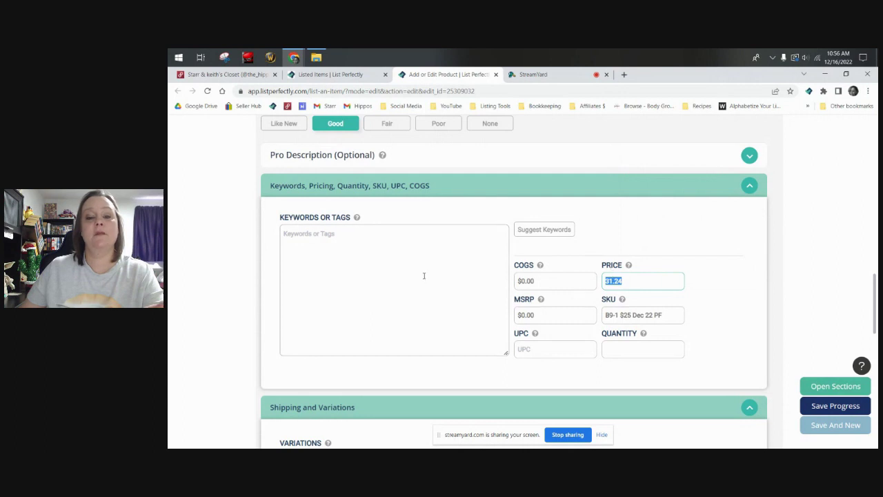
Enter "plus size, lane bryant," as the listing's keywords
{"action": "left_click", "coordinate": [395, 271]}
{"action": "type", "text": "plus size, l"}
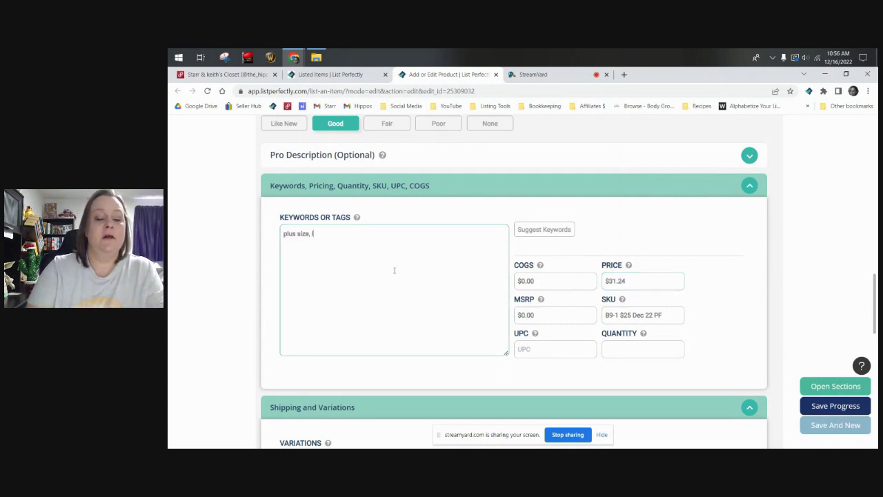
{"action": "type", "text": "ane bryant,"}
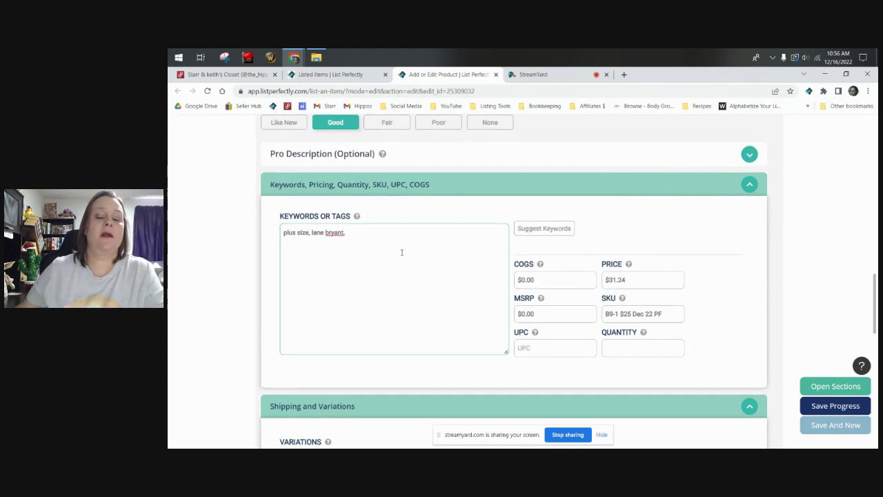
Inspect the jeans' leg shape in the enlarged third photo and add "boot cut" to the keywords
{"action": "scroll", "coordinate": [401, 252], "scroll_direction": "up", "scroll_amount": 6}
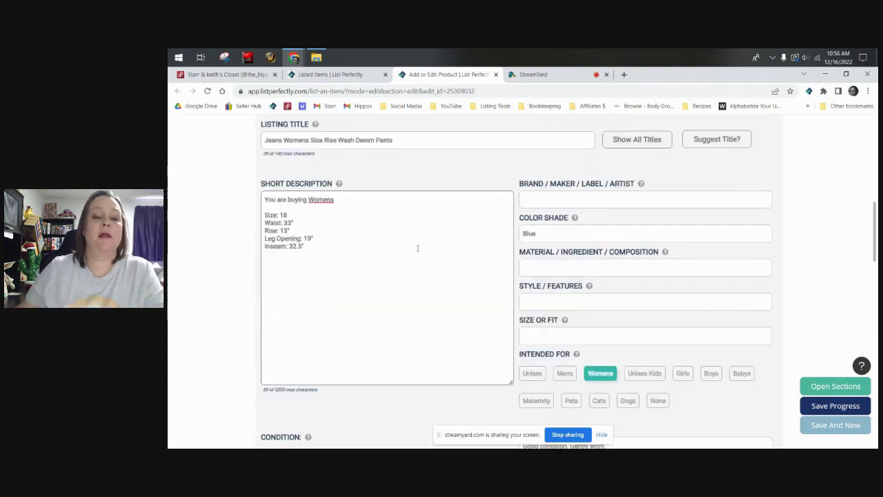
{"action": "scroll", "coordinate": [423, 250], "scroll_direction": "down", "scroll_amount": 3}
{"action": "scroll", "coordinate": [444, 260], "scroll_direction": "up", "scroll_amount": 7}
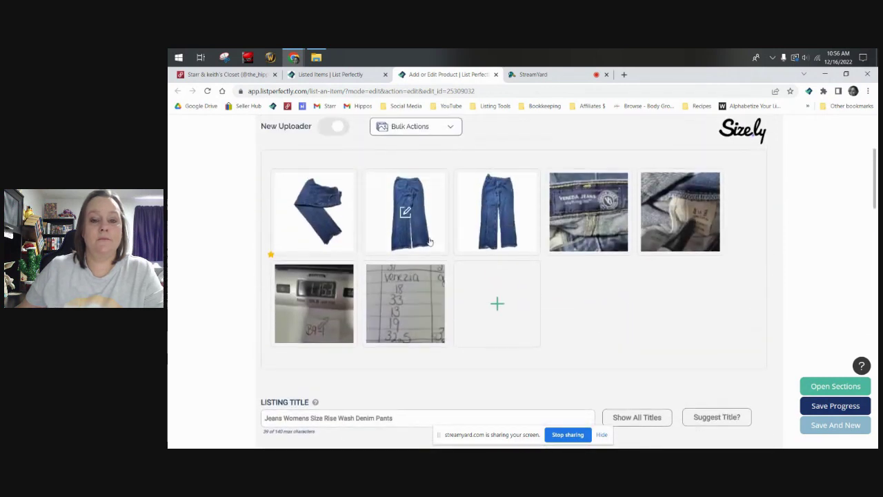
{"action": "left_click", "coordinate": [496, 212]}
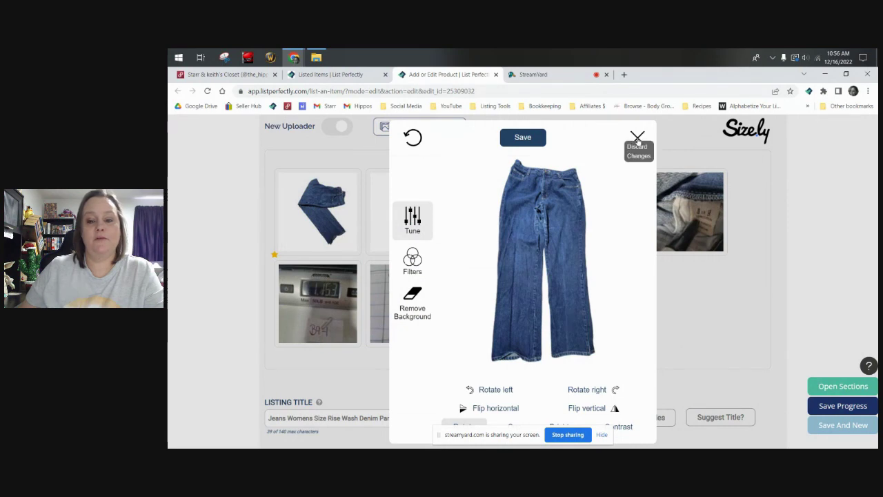
{"action": "left_click", "coordinate": [637, 137]}
{"action": "scroll", "coordinate": [477, 280], "scroll_direction": "down", "scroll_amount": 3}
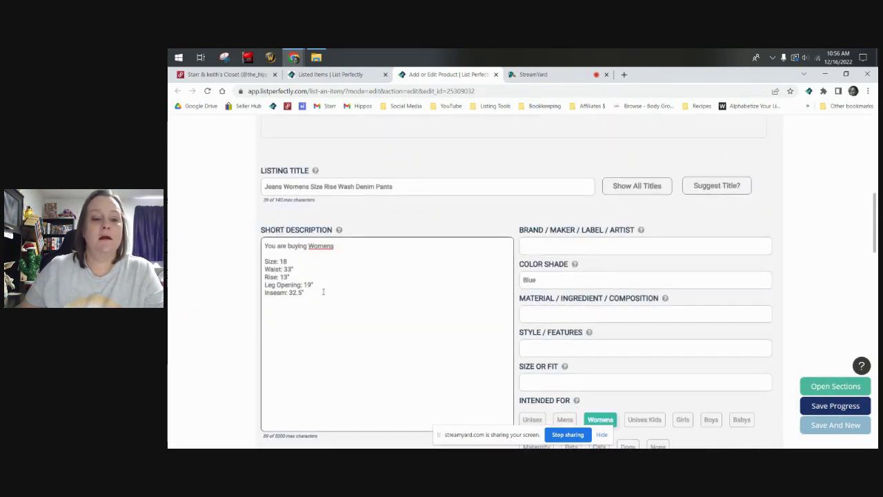
{"action": "scroll", "coordinate": [323, 291], "scroll_direction": "up", "scroll_amount": 3}
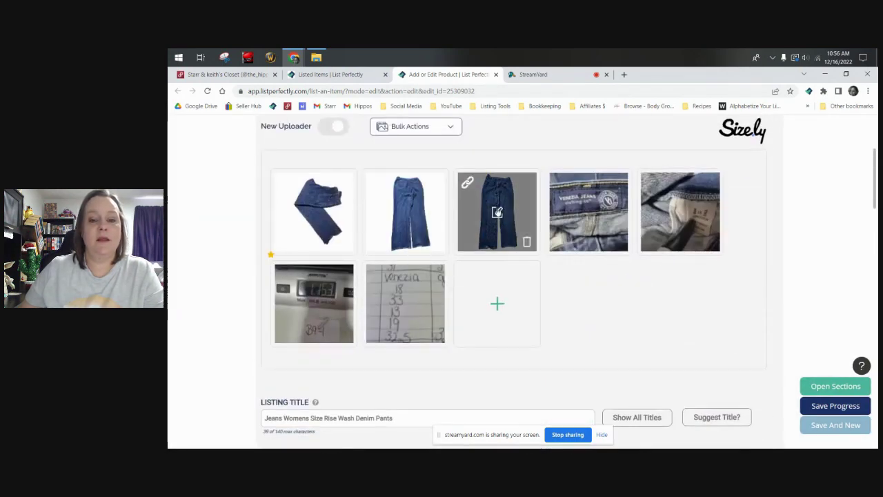
{"action": "left_click", "coordinate": [497, 212]}
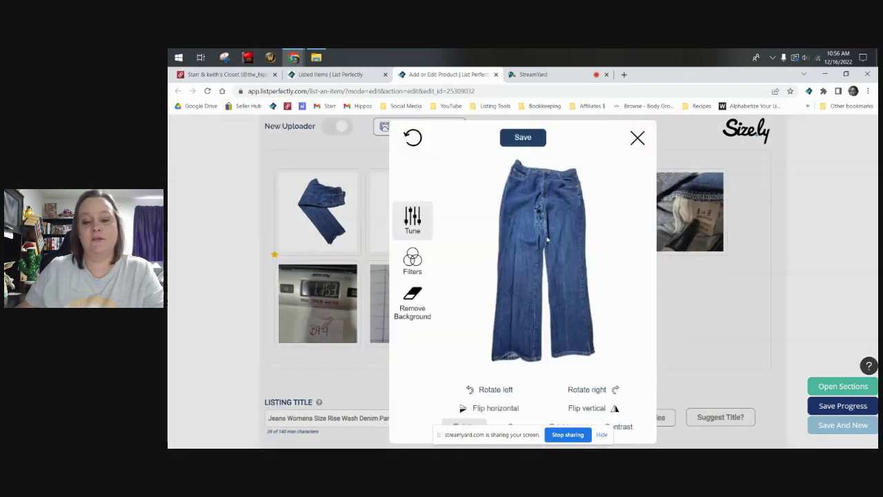
{"action": "left_click", "coordinate": [636, 138]}
{"action": "scroll", "coordinate": [456, 196], "scroll_direction": "down", "scroll_amount": 10}
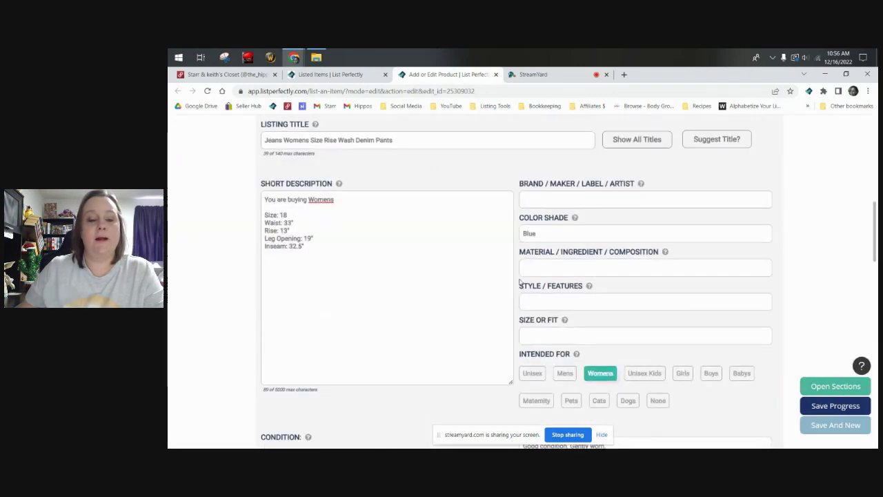
{"action": "type", "text": "boot cut"}
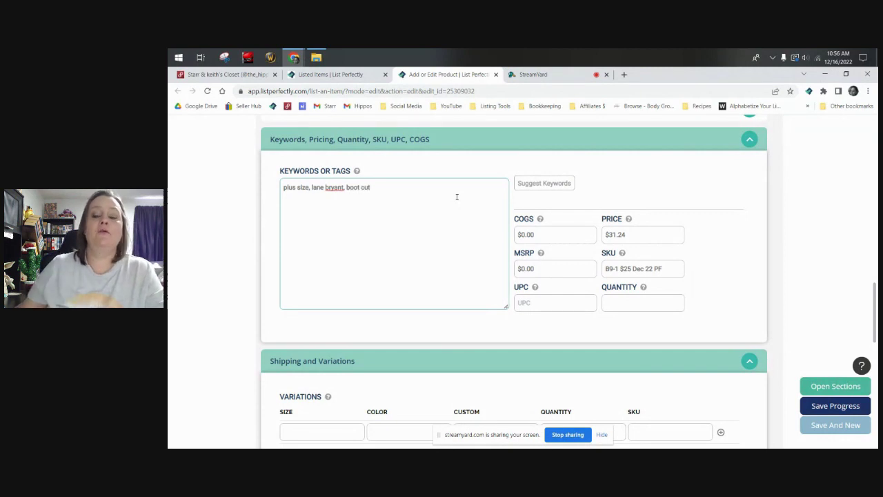
Rotate the first photo, showing the folded jeans, to the left once and save the edited image
{"action": "scroll", "coordinate": [456, 197], "scroll_direction": "up", "scroll_amount": 2}
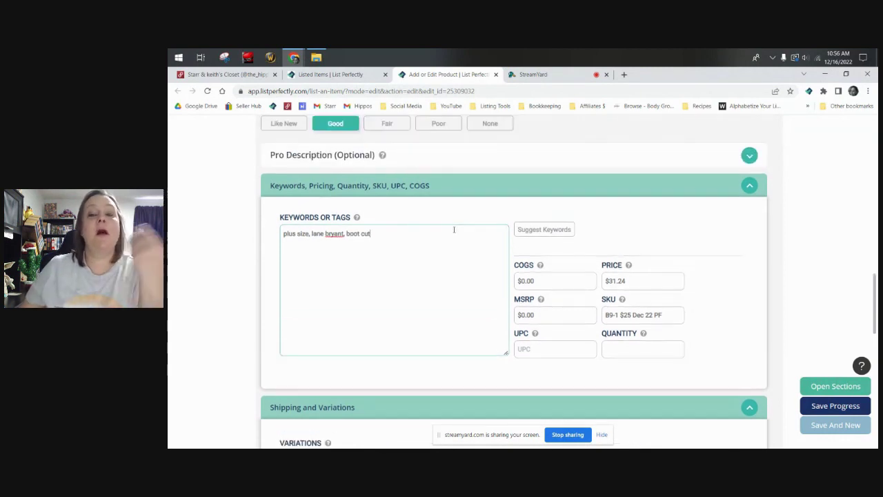
{"action": "scroll", "coordinate": [464, 219], "scroll_direction": "up", "scroll_amount": 10}
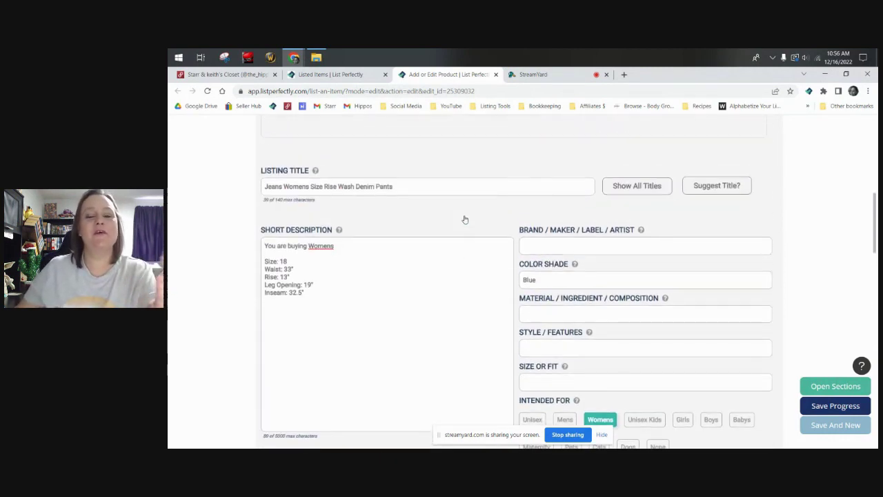
{"action": "scroll", "coordinate": [465, 218], "scroll_direction": "up", "scroll_amount": 3}
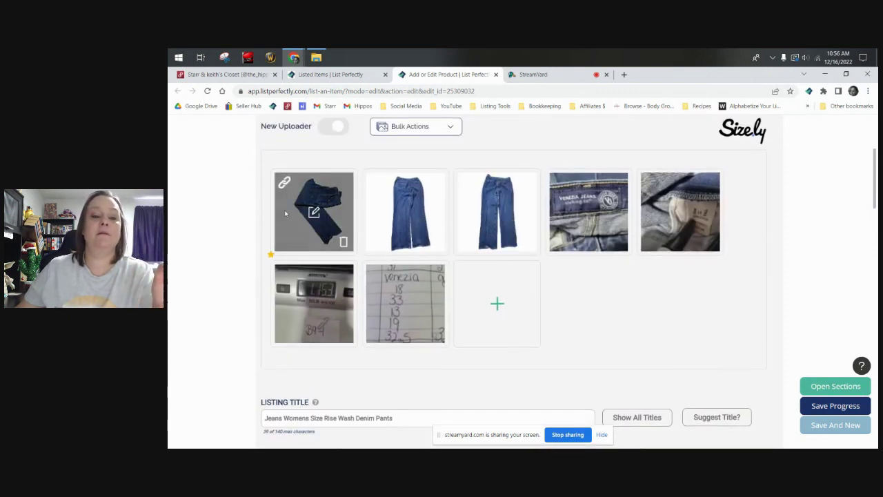
{"action": "left_click", "coordinate": [314, 213]}
{"action": "left_click", "coordinate": [469, 389]}
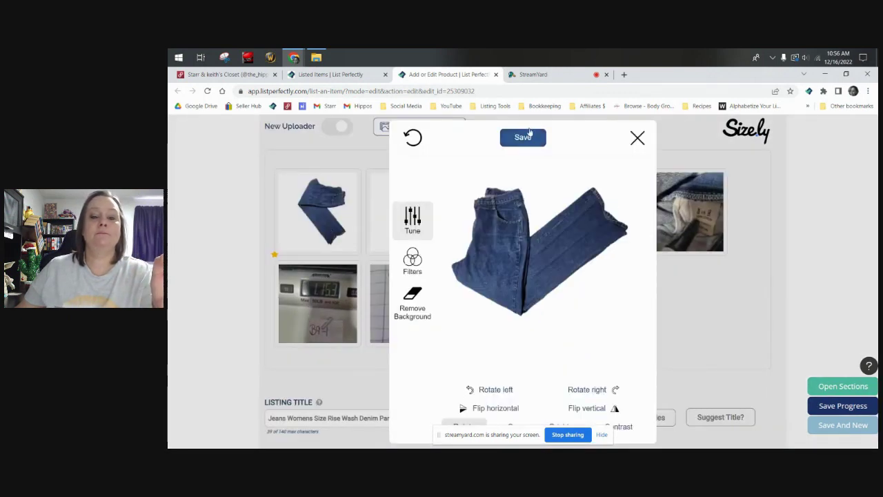
{"action": "left_click", "coordinate": [523, 137]}
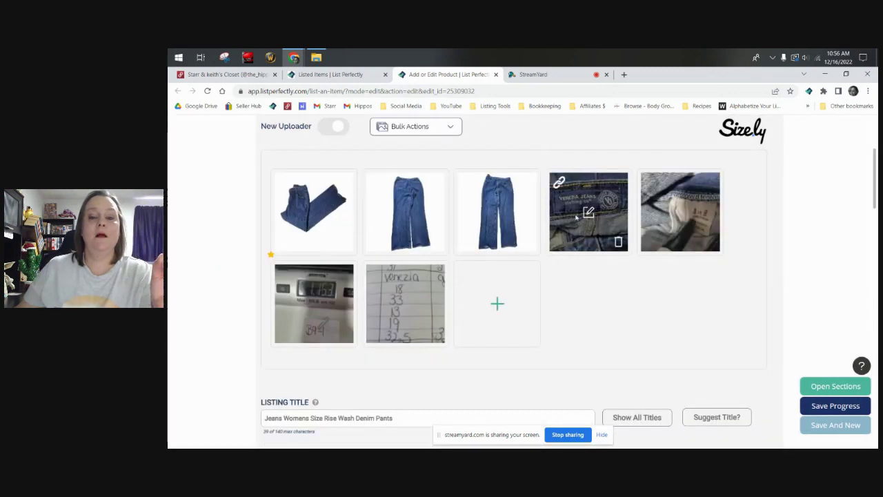
Delete the photo of the handwritten measurements from the listing's images
{"action": "scroll", "coordinate": [580, 221], "scroll_direction": "down", "scroll_amount": 1}
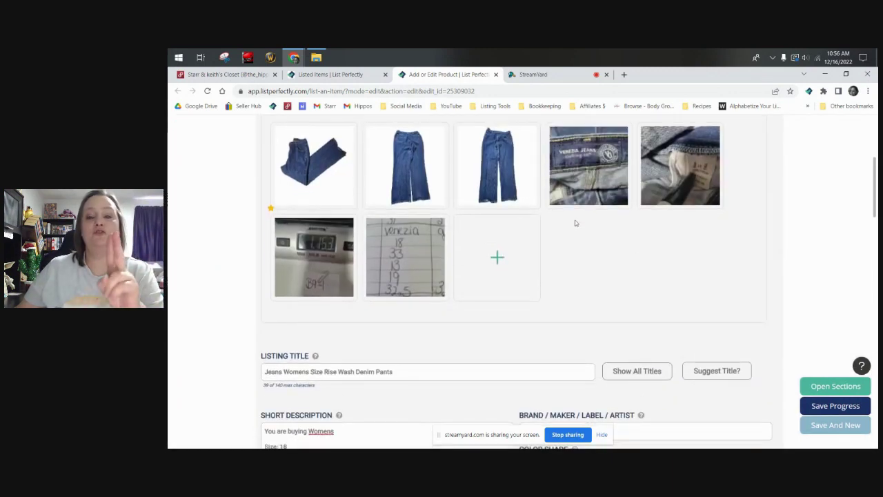
{"action": "scroll", "coordinate": [573, 224], "scroll_direction": "down", "scroll_amount": 1}
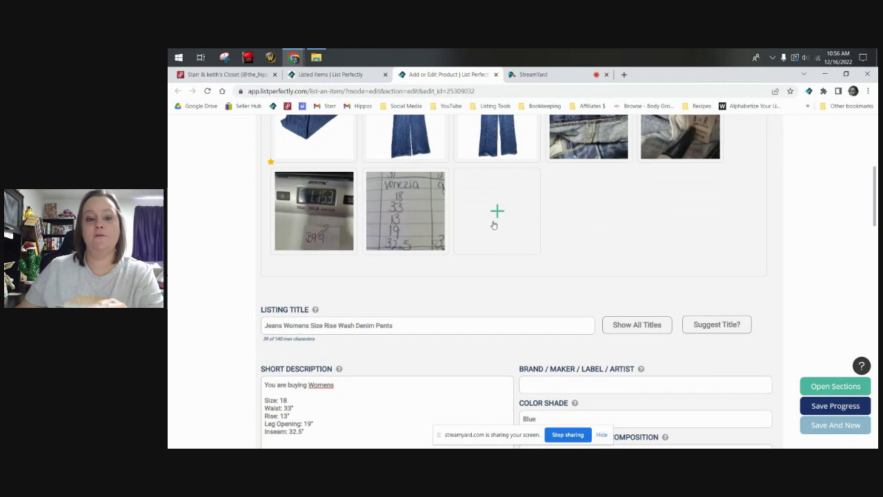
{"action": "mouse_move", "coordinate": [445, 240]}
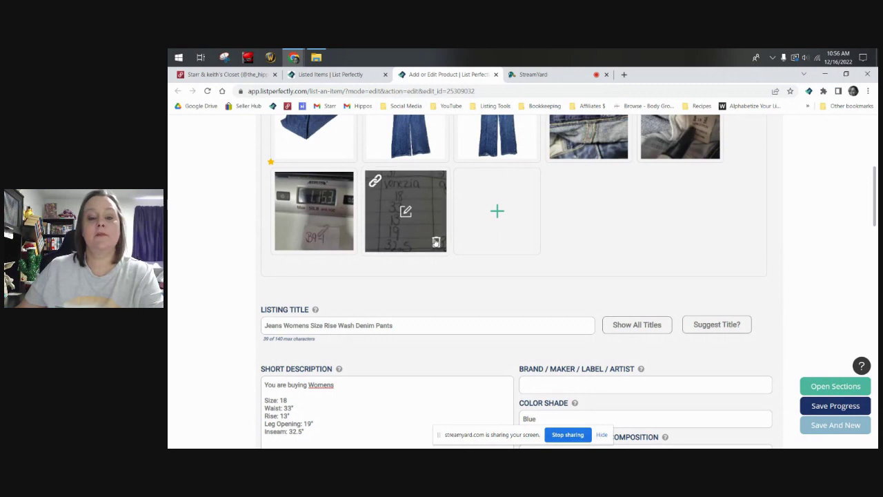
{"action": "left_click", "coordinate": [434, 240]}
{"action": "scroll", "coordinate": [314, 202], "scroll_direction": "down", "scroll_amount": 1}
{"action": "scroll", "coordinate": [314, 202], "scroll_direction": "up", "scroll_amount": 1}
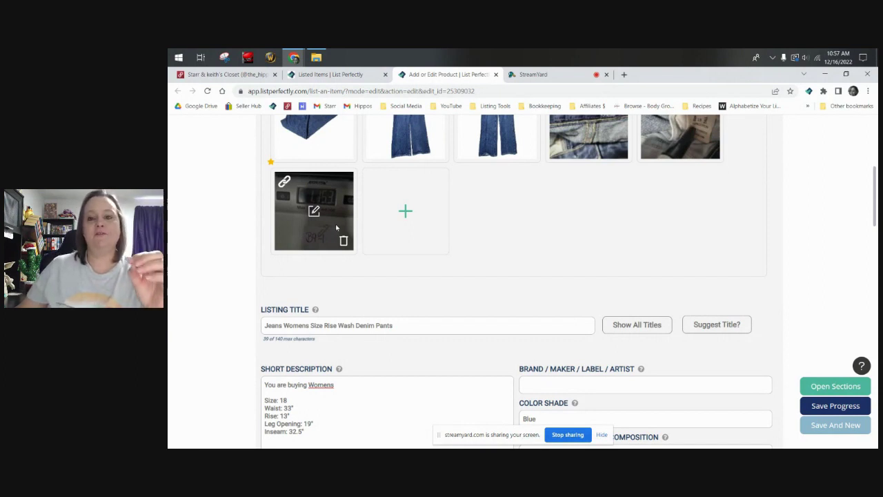
{"action": "scroll", "coordinate": [363, 240], "scroll_direction": "up", "scroll_amount": 3}
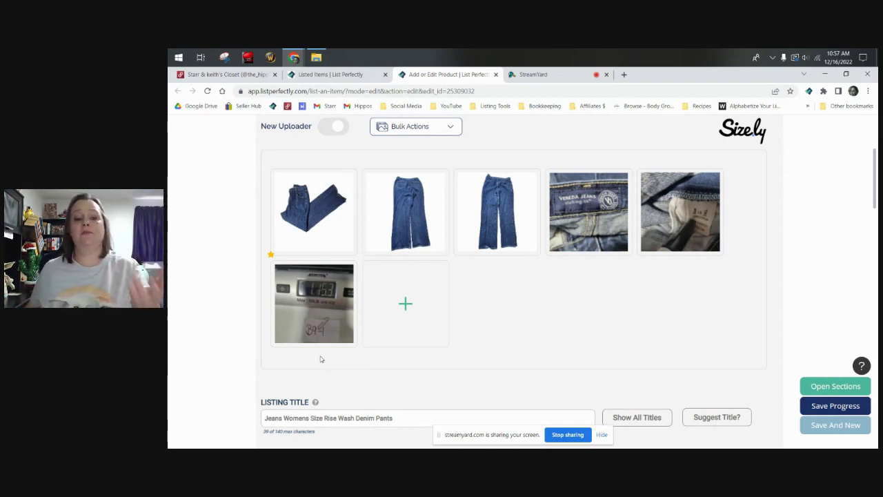
{"action": "mouse_move", "coordinate": [315, 347]}
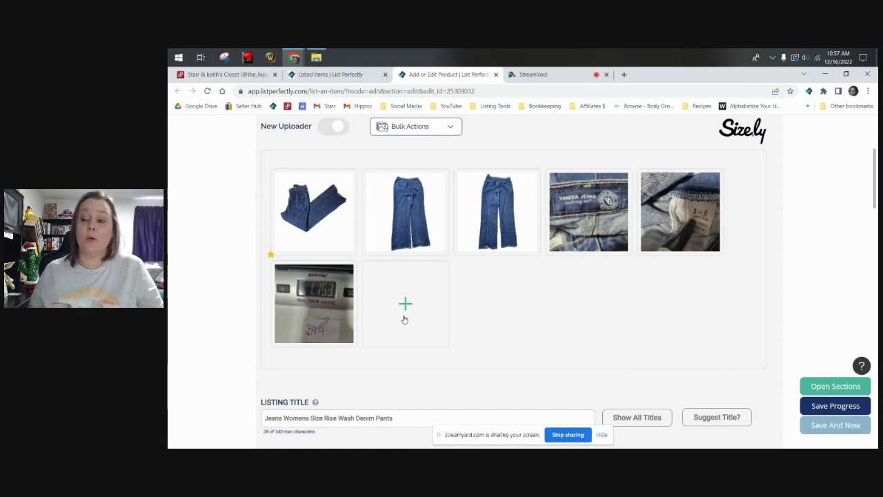
Open another women's denim jeans draft dated Dec 1, 2022 from the listed items in a new tab and examine its unedited photos
{"action": "mouse_move", "coordinate": [338, 310]}
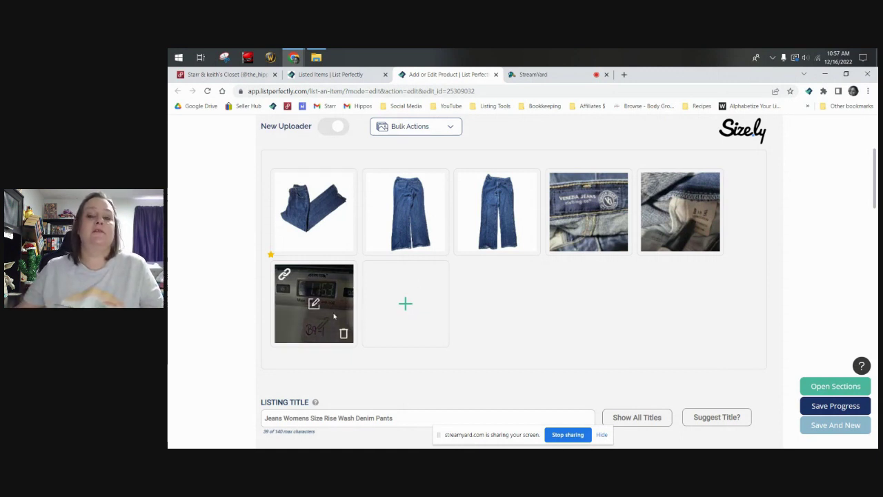
{"action": "scroll", "coordinate": [348, 295], "scroll_direction": "down", "scroll_amount": 1}
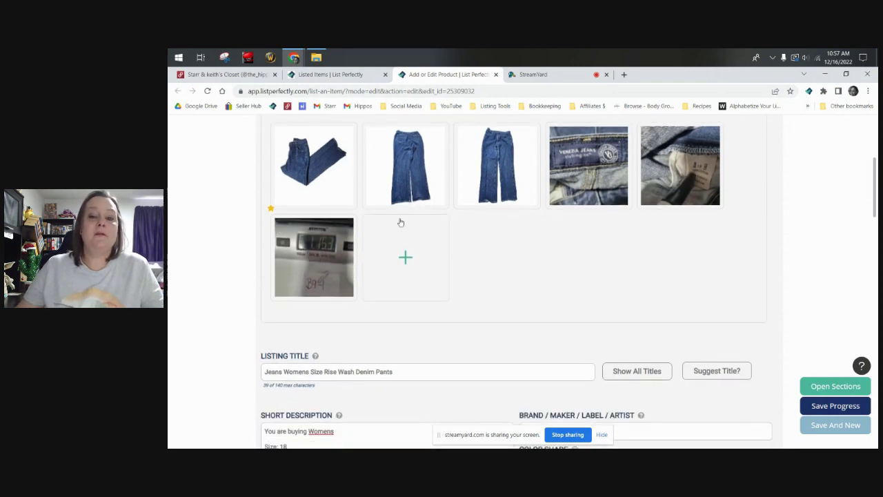
{"action": "left_click", "coordinate": [361, 75]}
{"action": "scroll", "coordinate": [400, 237], "scroll_direction": "down", "scroll_amount": 12}
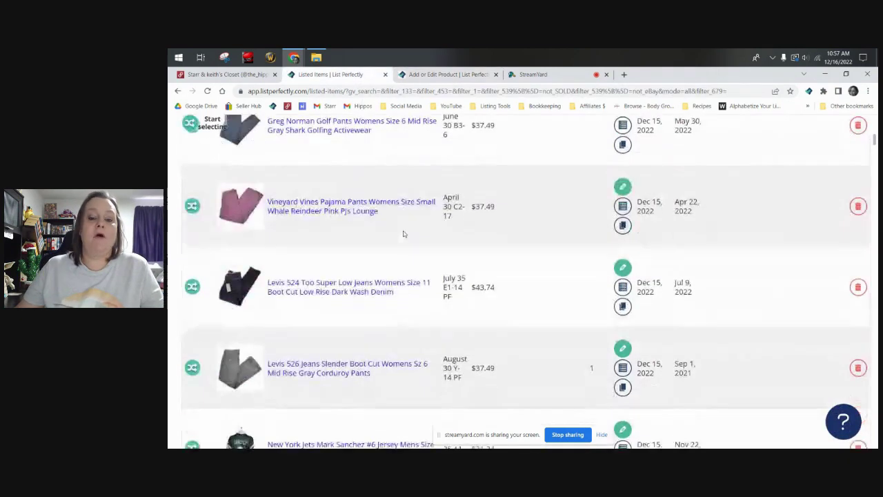
{"action": "scroll", "coordinate": [404, 237], "scroll_direction": "down", "scroll_amount": 10}
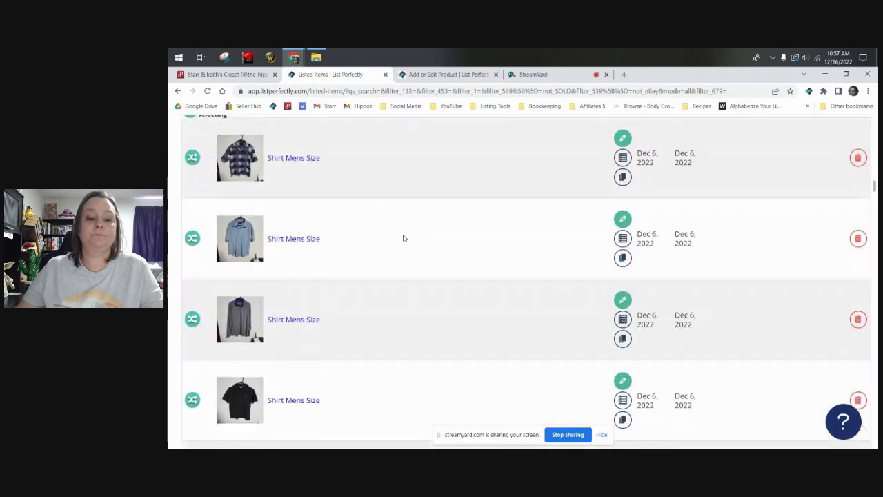
{"action": "scroll", "coordinate": [404, 238], "scroll_direction": "down", "scroll_amount": 5}
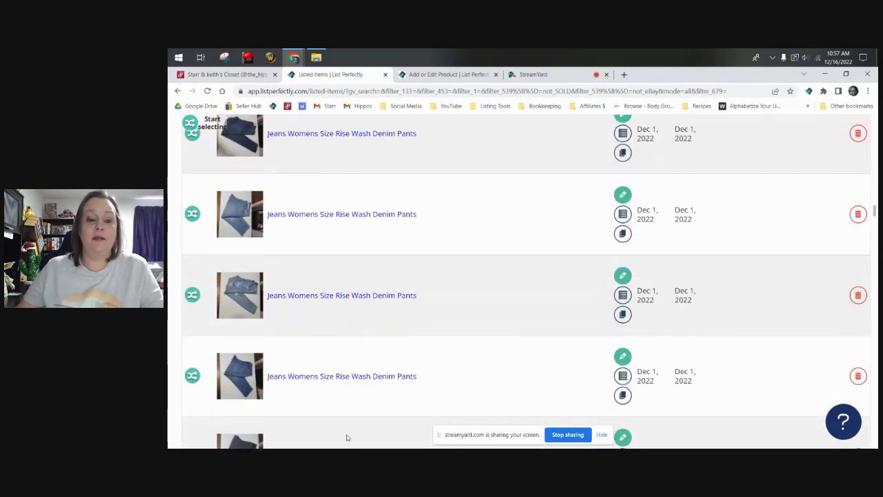
{"action": "right_click", "coordinate": [622, 194]}
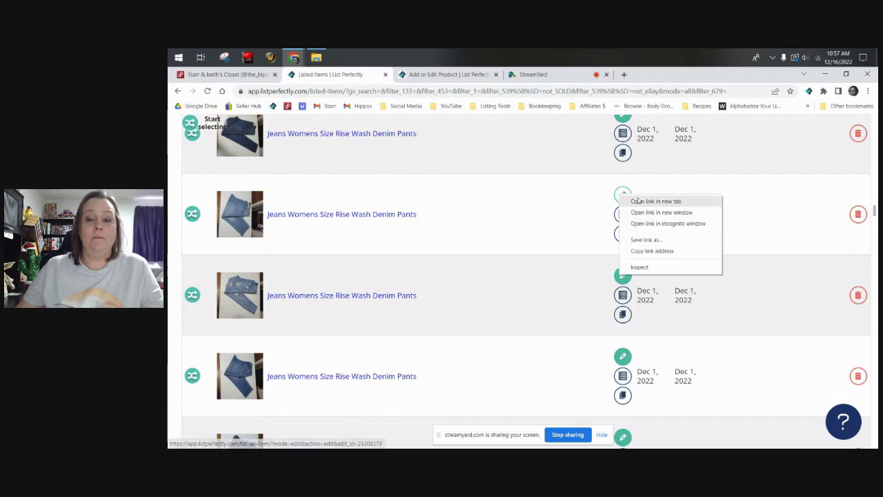
{"action": "left_click", "coordinate": [662, 199]}
{"action": "left_click", "coordinate": [545, 76]}
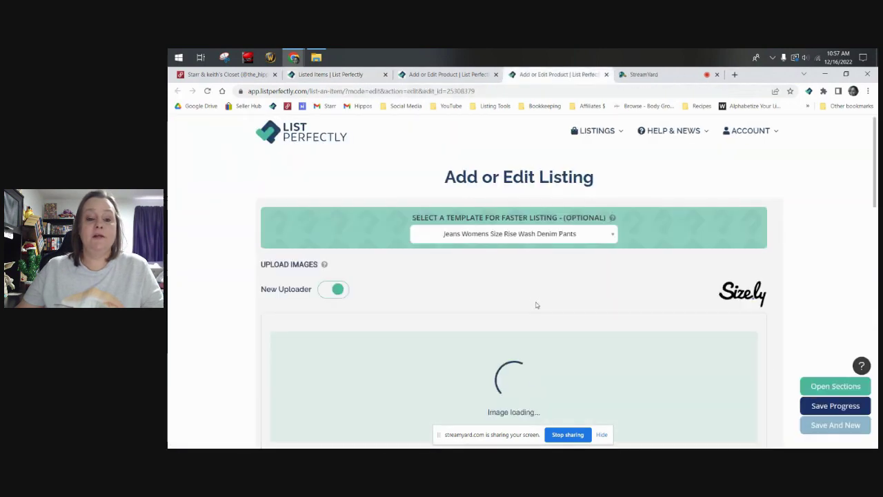
{"action": "scroll", "coordinate": [536, 302], "scroll_direction": "down", "scroll_amount": 4}
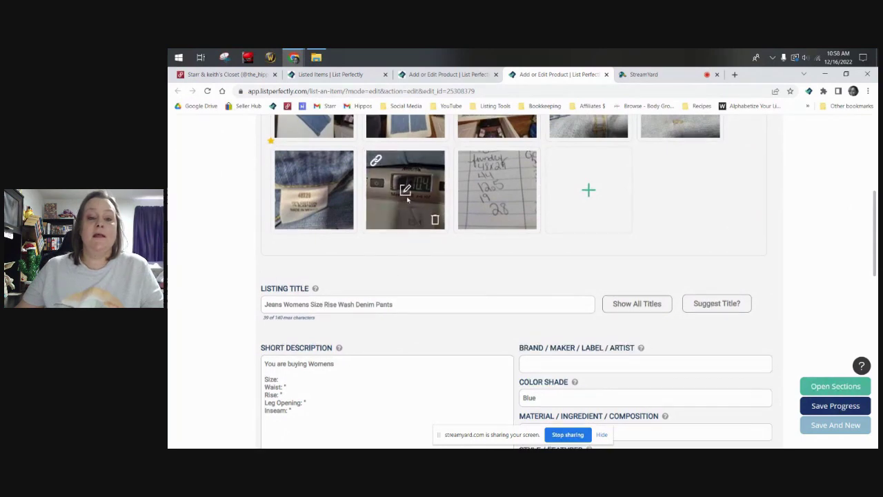
{"action": "scroll", "coordinate": [324, 207], "scroll_direction": "up", "scroll_amount": 1}
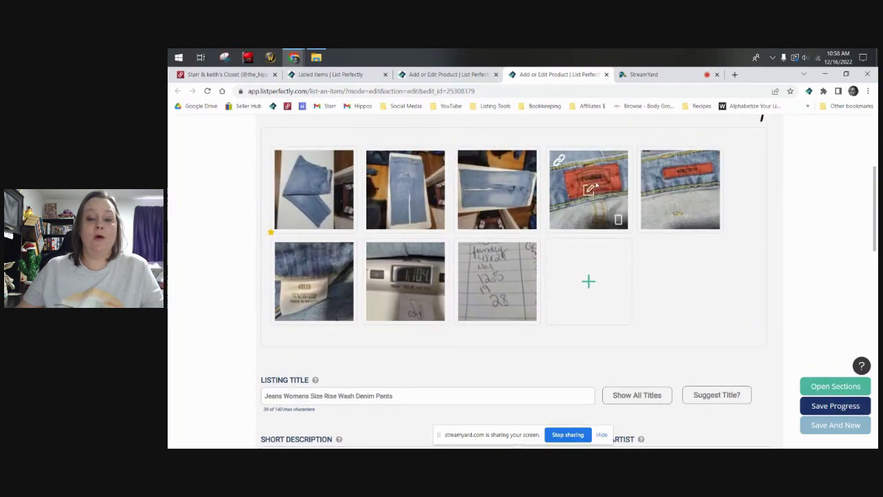
Return to the listing with the cleaned-up jeans photos and add the brand "Venizia" at the start of its title
{"action": "left_click", "coordinate": [455, 75]}
{"action": "scroll", "coordinate": [461, 231], "scroll_direction": "down", "scroll_amount": 2}
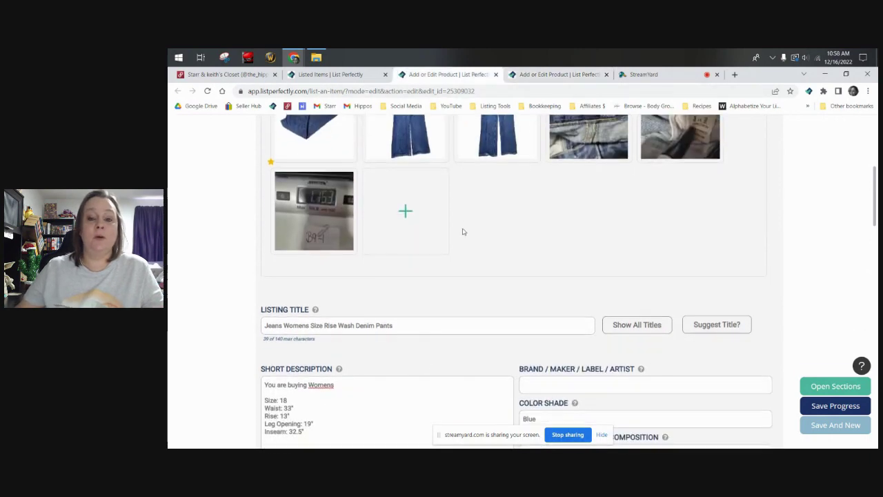
{"action": "scroll", "coordinate": [464, 230], "scroll_direction": "up", "scroll_amount": 2}
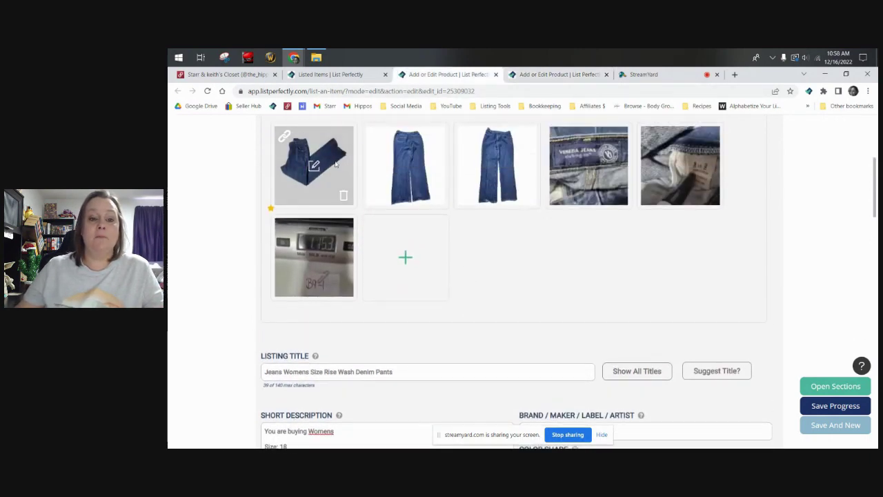
{"action": "scroll", "coordinate": [517, 231], "scroll_direction": "down", "scroll_amount": 1}
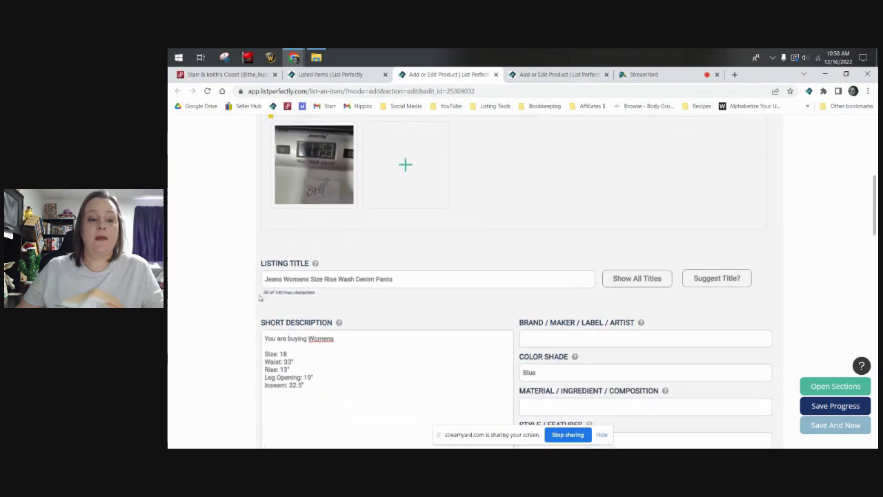
{"action": "scroll", "coordinate": [345, 310], "scroll_direction": "up", "scroll_amount": 1}
{"action": "left_click", "coordinate": [265, 325]}
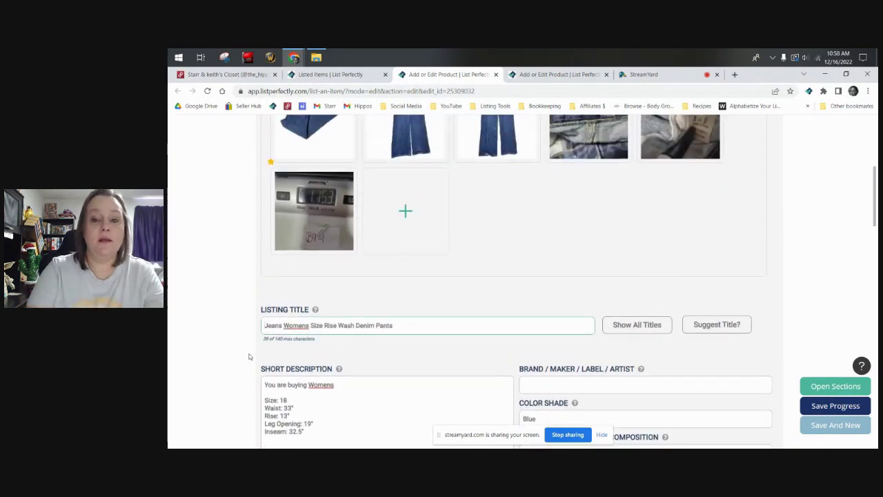
{"action": "scroll", "coordinate": [249, 356], "scroll_direction": "up", "scroll_amount": 1}
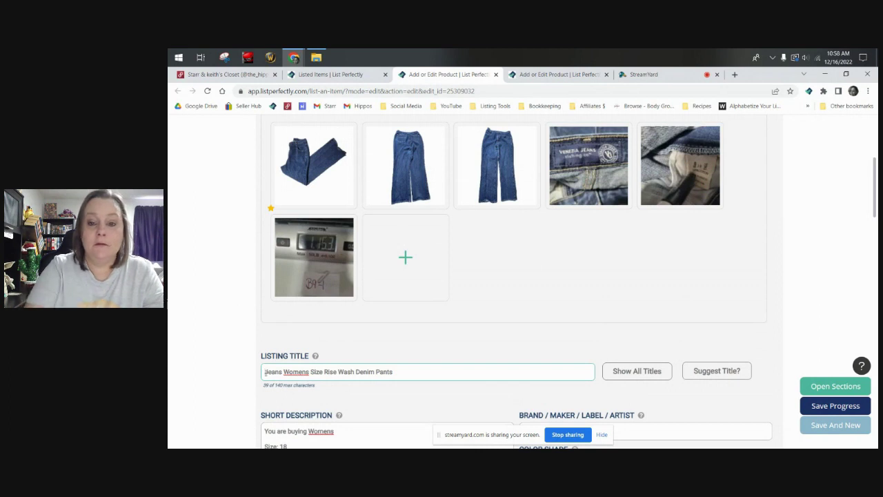
{"action": "type", "text": "Venizia"}
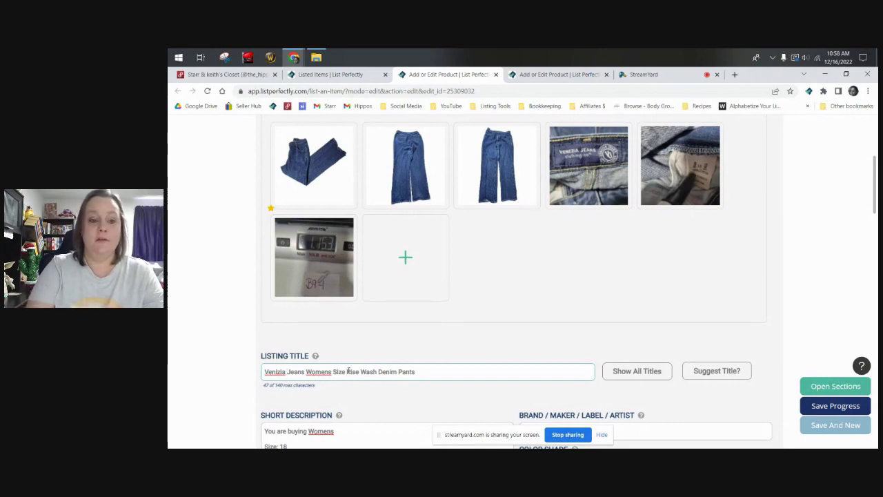
Expand the size wording in the listing title to "Plus Size 18"
{"action": "left_click", "coordinate": [349, 371]}
{"action": "type", "text": "18"}
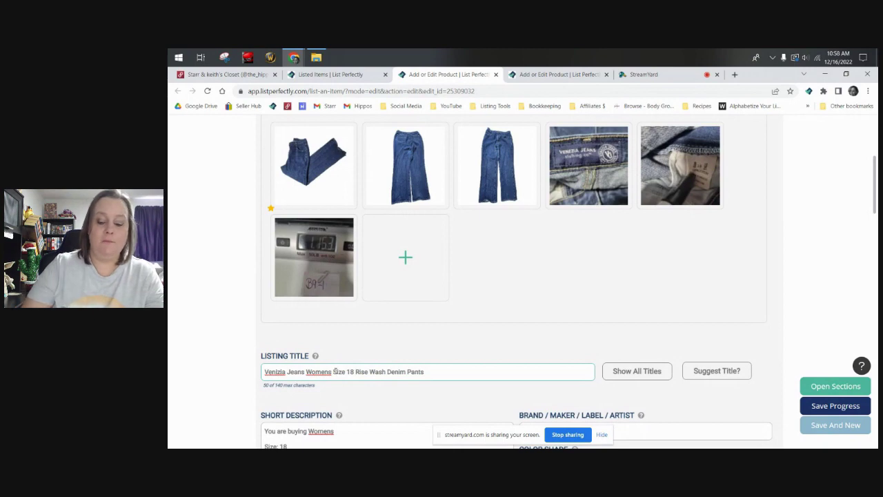
{"action": "left_click", "coordinate": [333, 371]}
{"action": "type", "text": "Plus"}
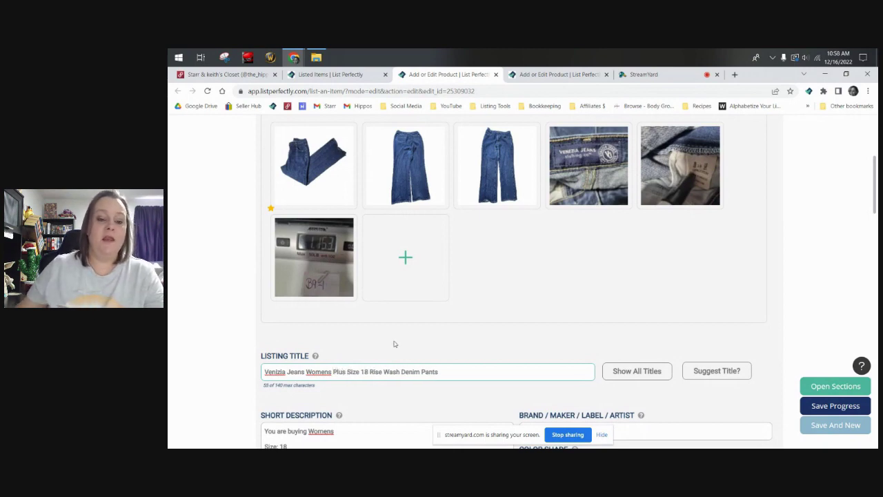
Insert "Boot Cut" before "Rise" in the listing title
{"action": "left_click", "coordinate": [370, 371]}
{"action": "type", "text": "Boot "}
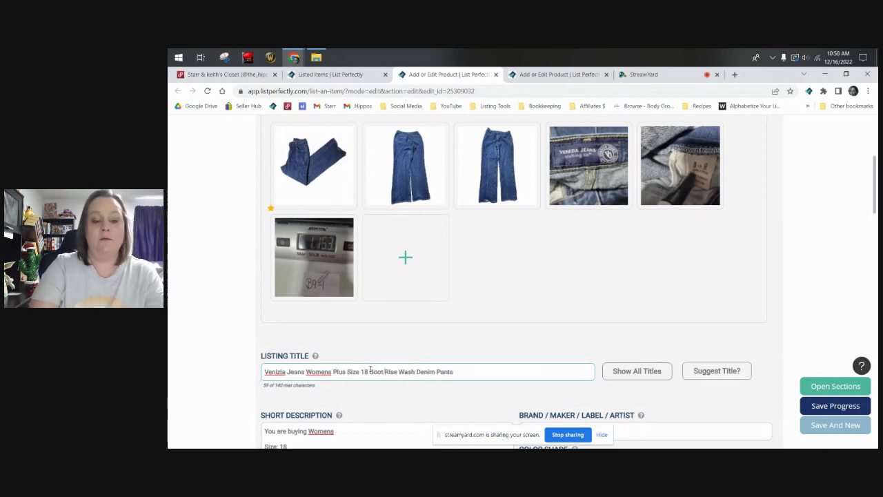
{"action": "type", "text": "Cut"}
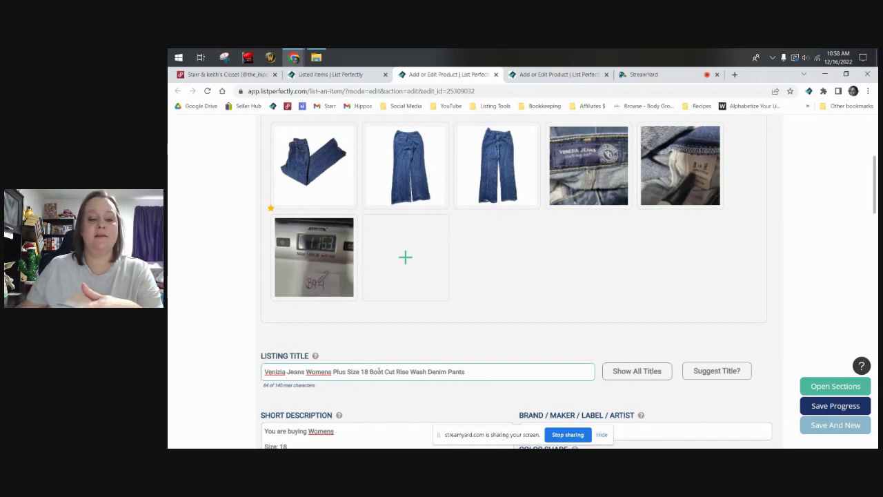
Review the listing's description, item details, condition, keywords and pricing, and update the listing
{"action": "scroll", "coordinate": [472, 364], "scroll_direction": "down", "scroll_amount": 3}
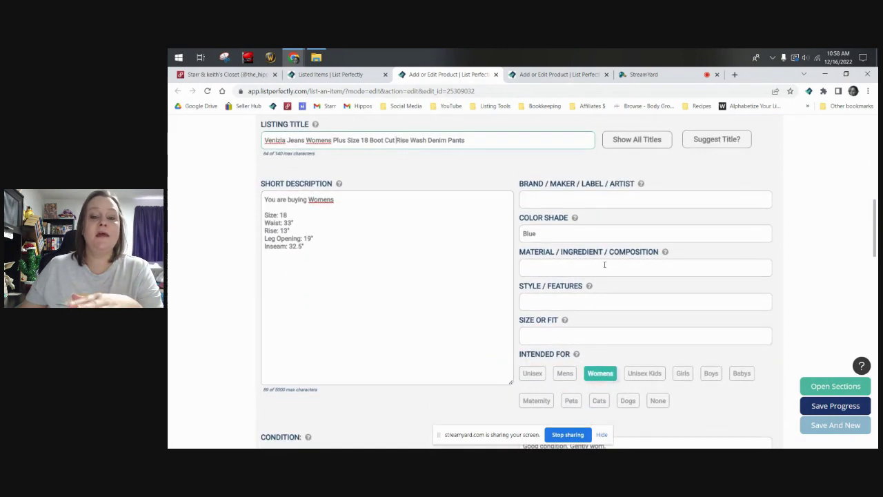
{"action": "left_click", "coordinate": [350, 201]}
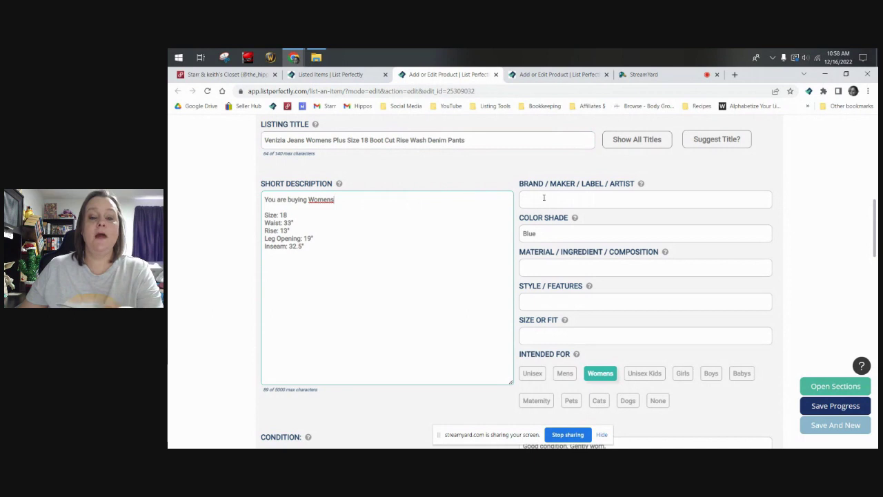
{"action": "scroll", "coordinate": [543, 198], "scroll_direction": "down", "scroll_amount": 1}
{"action": "left_click", "coordinate": [544, 175]}
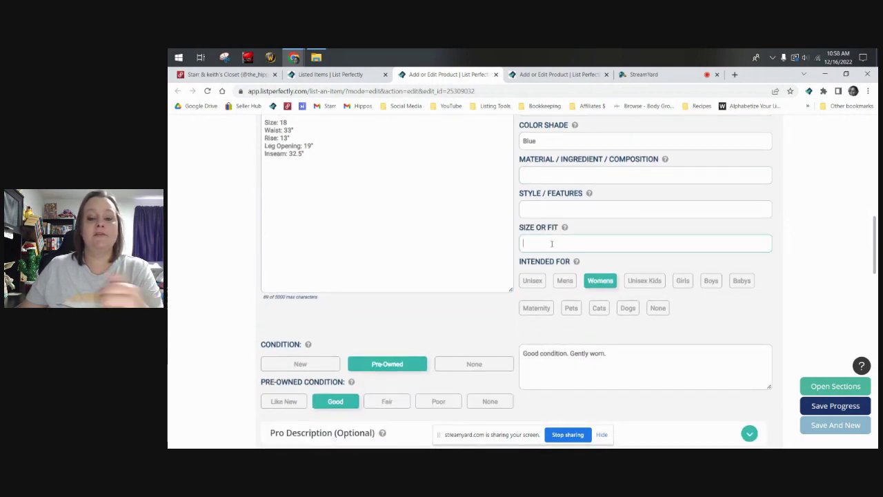
{"action": "scroll", "coordinate": [552, 243], "scroll_direction": "down", "scroll_amount": 2}
{"action": "scroll", "coordinate": [552, 244], "scroll_direction": "down", "scroll_amount": 2}
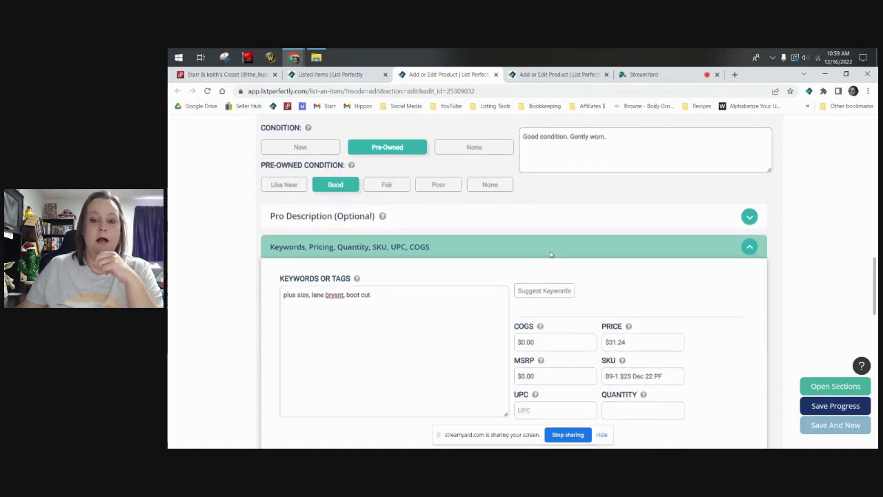
{"action": "scroll", "coordinate": [550, 255], "scroll_direction": "up", "scroll_amount": 2}
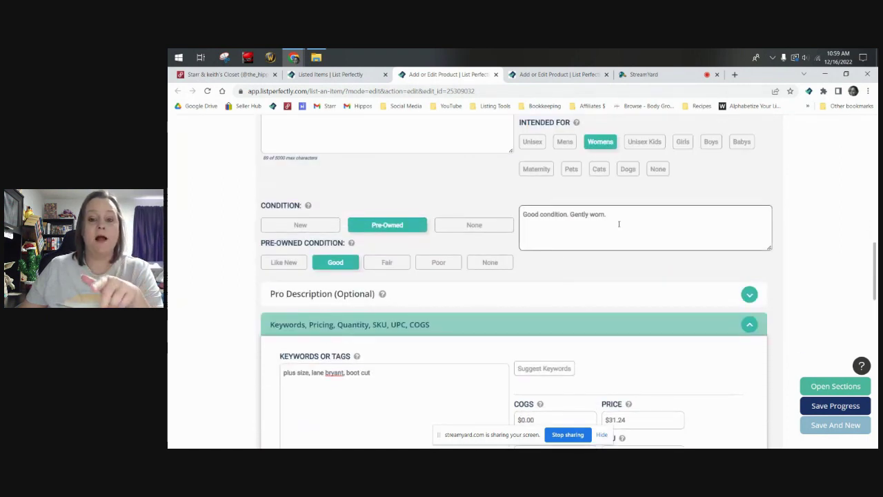
{"action": "scroll", "coordinate": [475, 286], "scroll_direction": "down", "scroll_amount": 4}
{"action": "scroll", "coordinate": [407, 313], "scroll_direction": "down", "scroll_amount": 5}
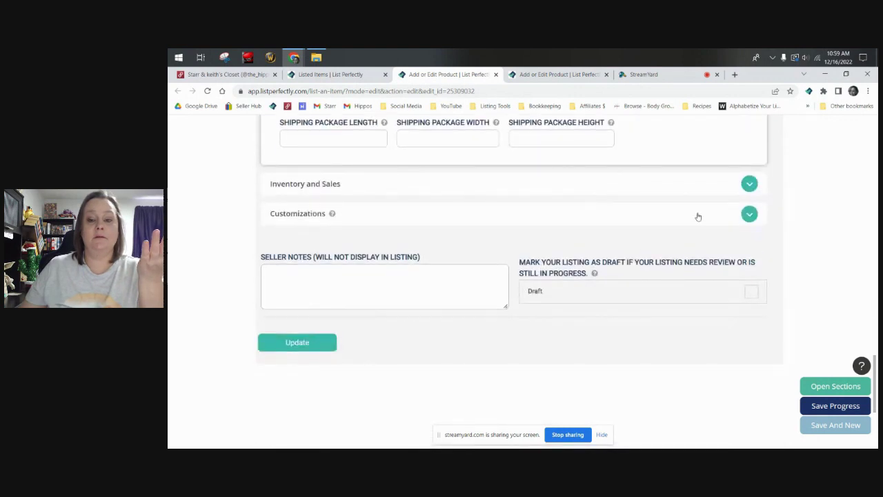
{"action": "left_click", "coordinate": [317, 343]}
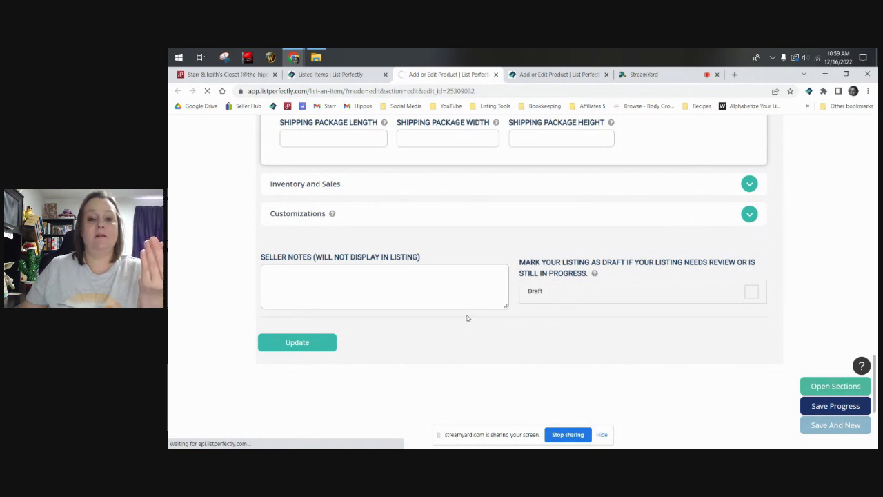
Select the first five items in the list filtered to Not SOLD and Not eBay, and open their bulk marketplace actions
{"action": "left_click", "coordinate": [328, 74]}
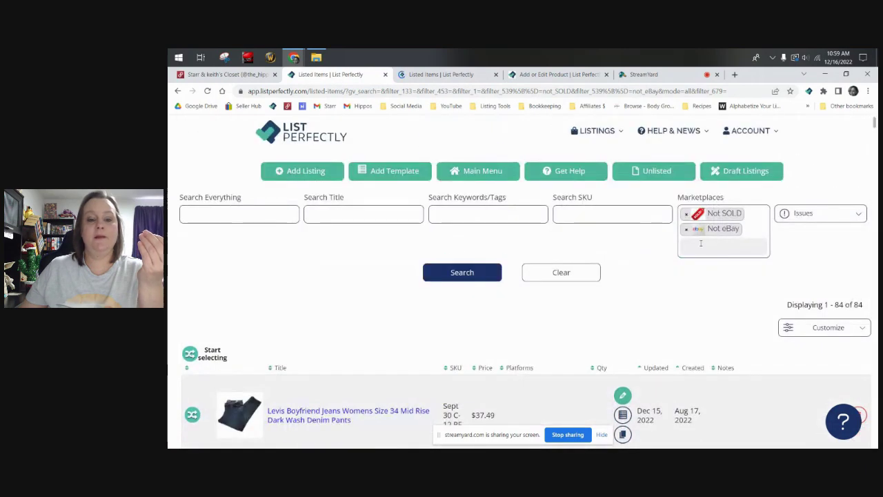
{"action": "scroll", "coordinate": [569, 317], "scroll_direction": "down", "scroll_amount": 3}
{"action": "left_click", "coordinate": [190, 169]}
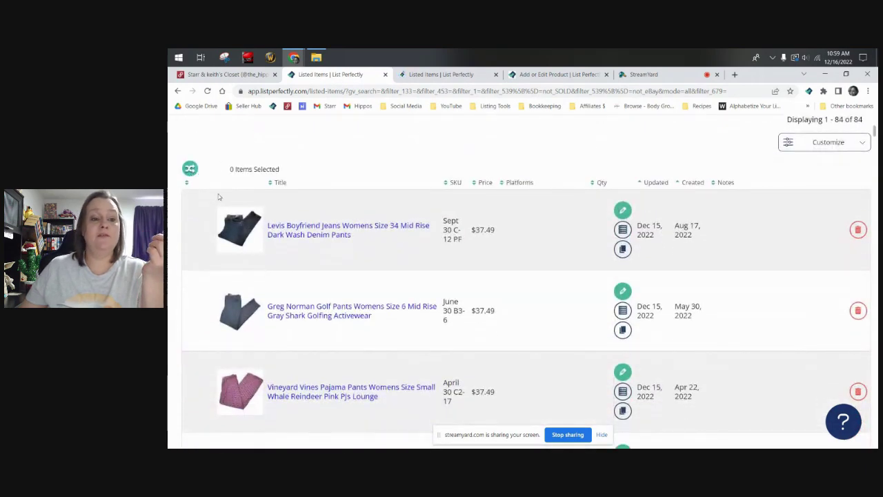
{"action": "left_click", "coordinate": [262, 248]}
{"action": "left_click", "coordinate": [290, 279]}
{"action": "scroll", "coordinate": [290, 276], "scroll_direction": "down", "scroll_amount": 2}
{"action": "left_click", "coordinate": [302, 298]}
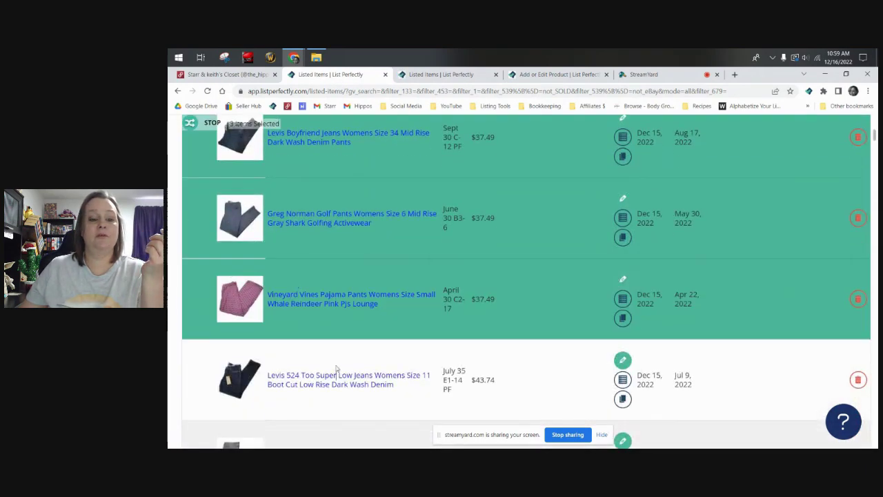
{"action": "left_click", "coordinate": [337, 373]}
{"action": "scroll", "coordinate": [282, 313], "scroll_direction": "down", "scroll_amount": 2}
{"action": "left_click", "coordinate": [281, 339]}
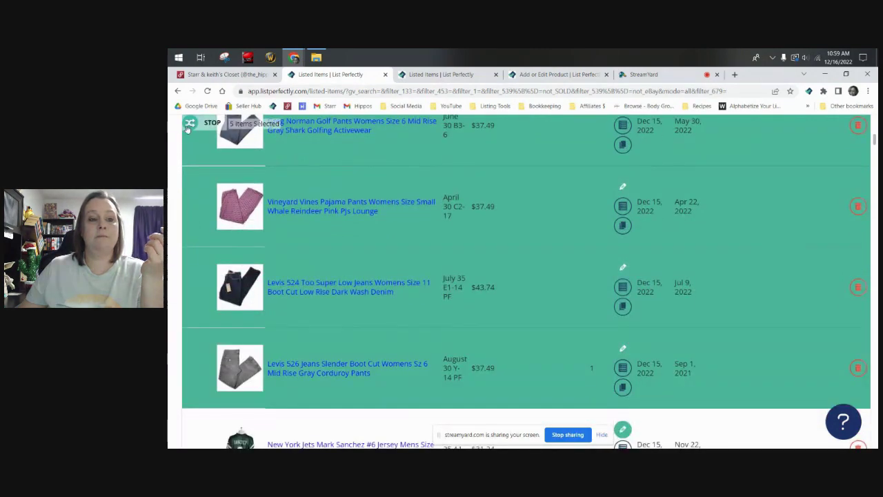
{"action": "left_click", "coordinate": [190, 123]}
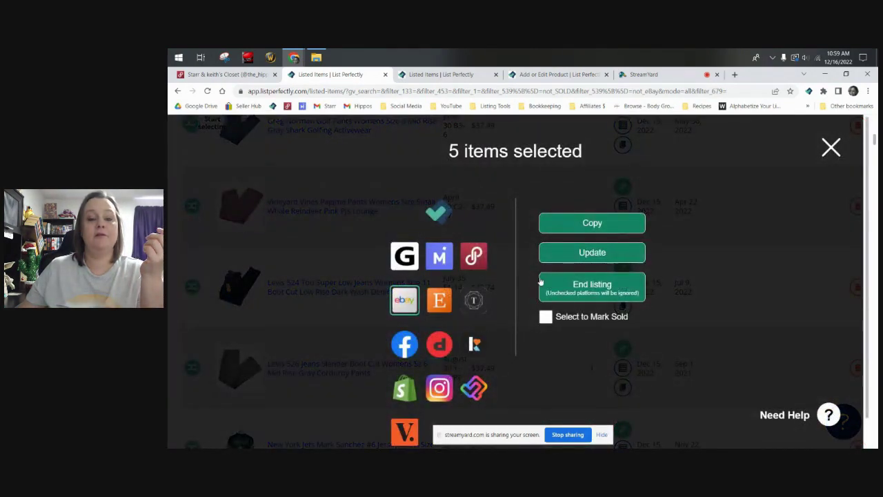
Switch to StreamYard and take the shared screen off the recording's stage
{"action": "left_click", "coordinate": [642, 75]}
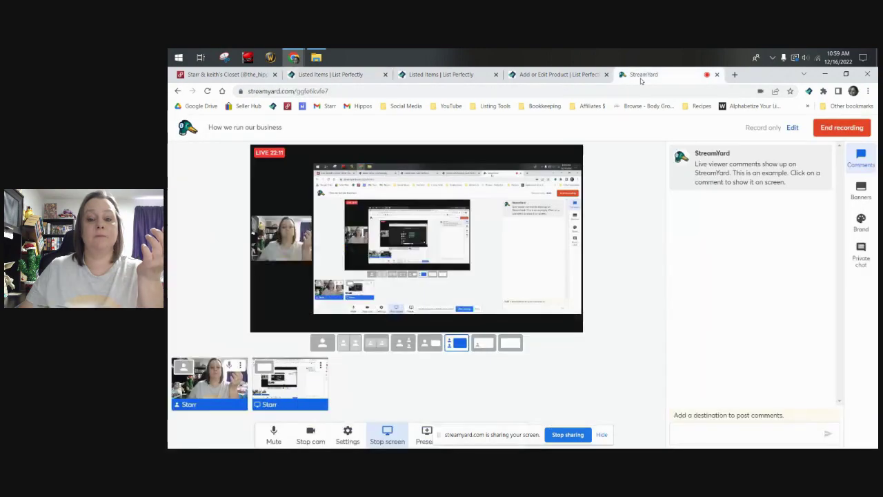
{"action": "left_click", "coordinate": [306, 385]}
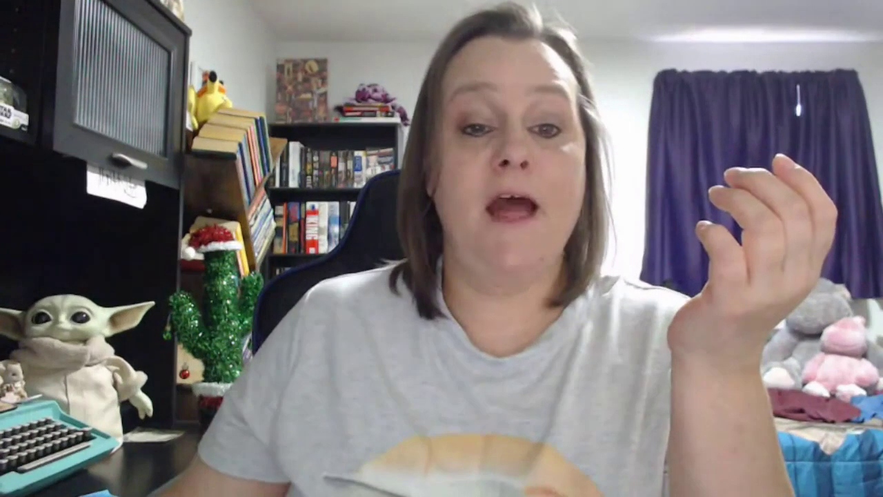